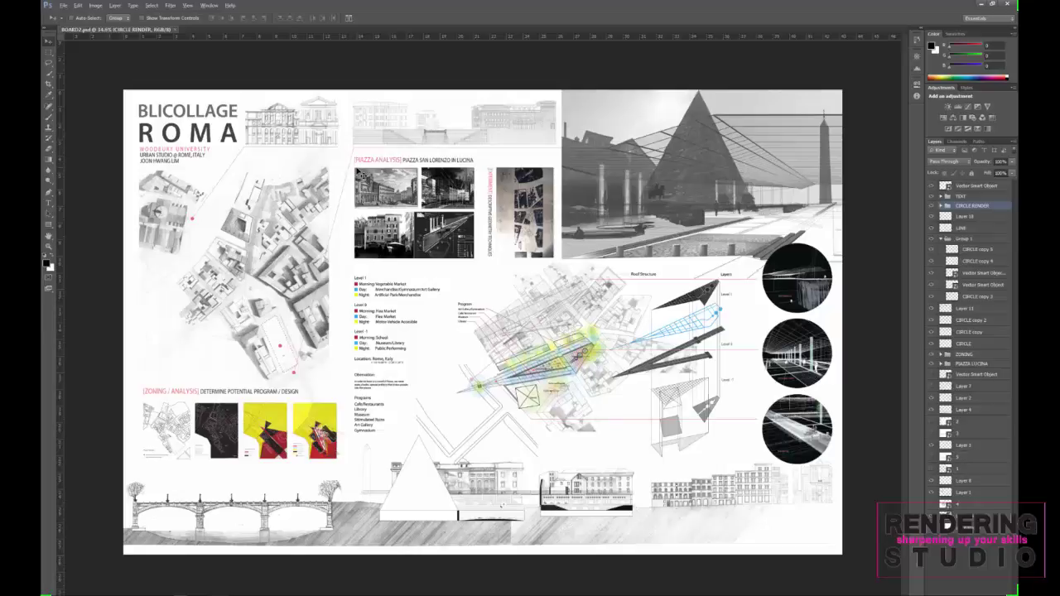
Turn on View > Show > Layer Edges so the board's layers are outlined.
{"action": "left_click", "coordinate": [193, 6]}
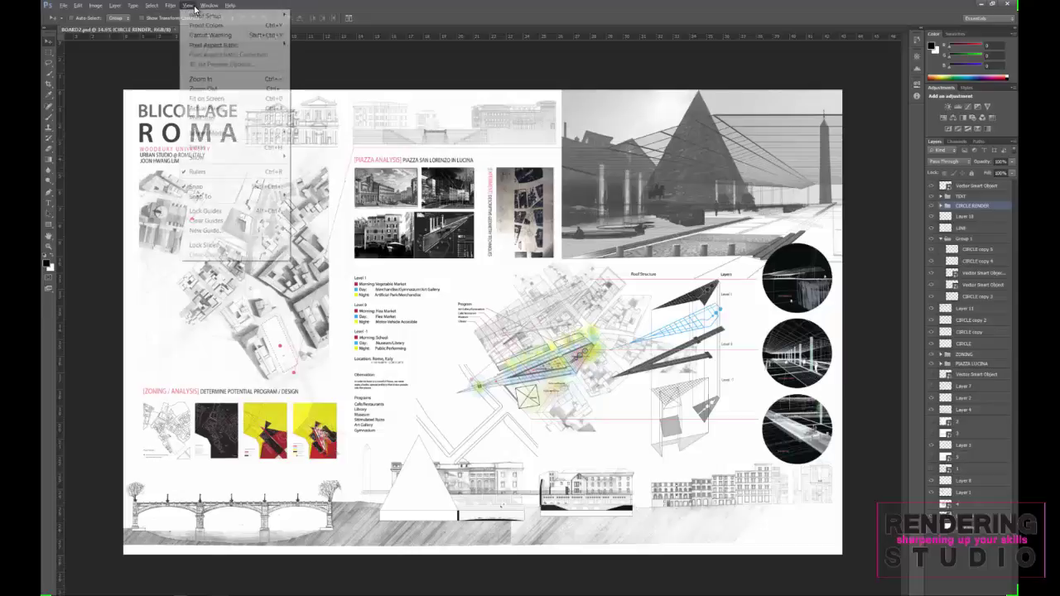
{"action": "key", "text": "Left"}
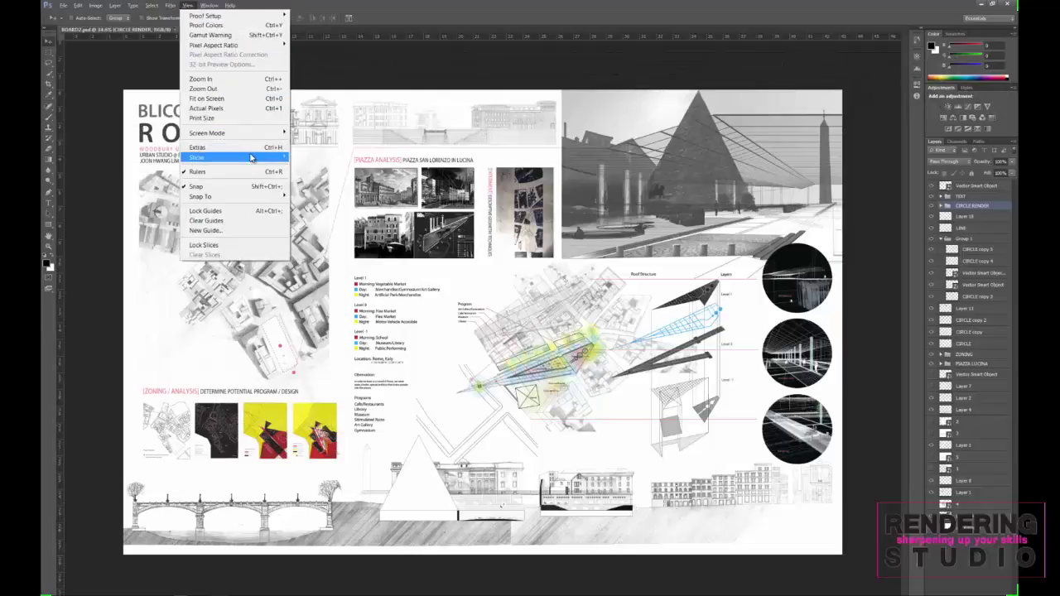
{"action": "mouse_move", "coordinate": [232, 158]}
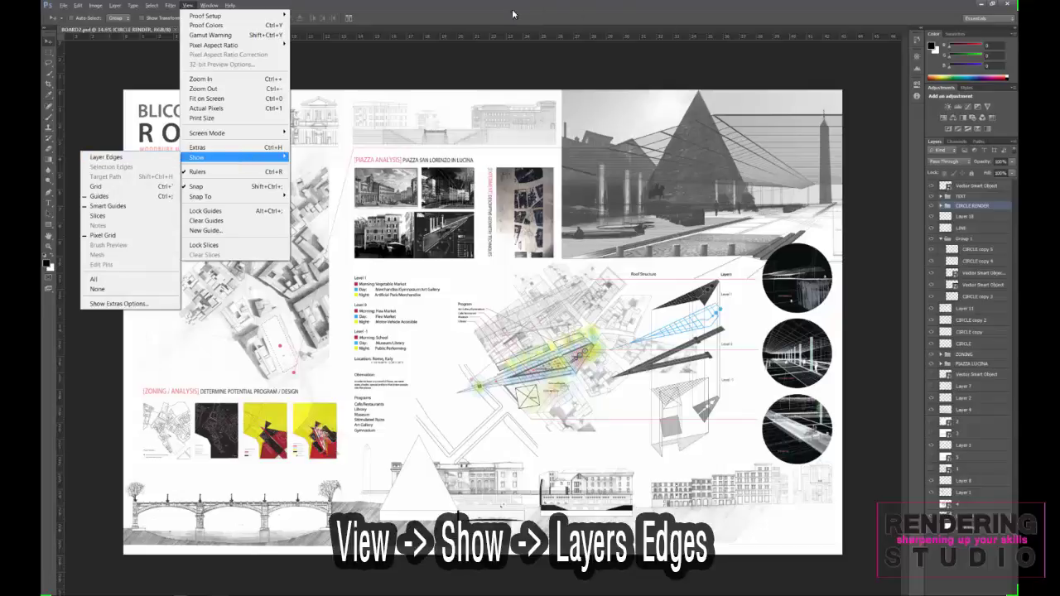
{"action": "left_click", "coordinate": [443, 48]}
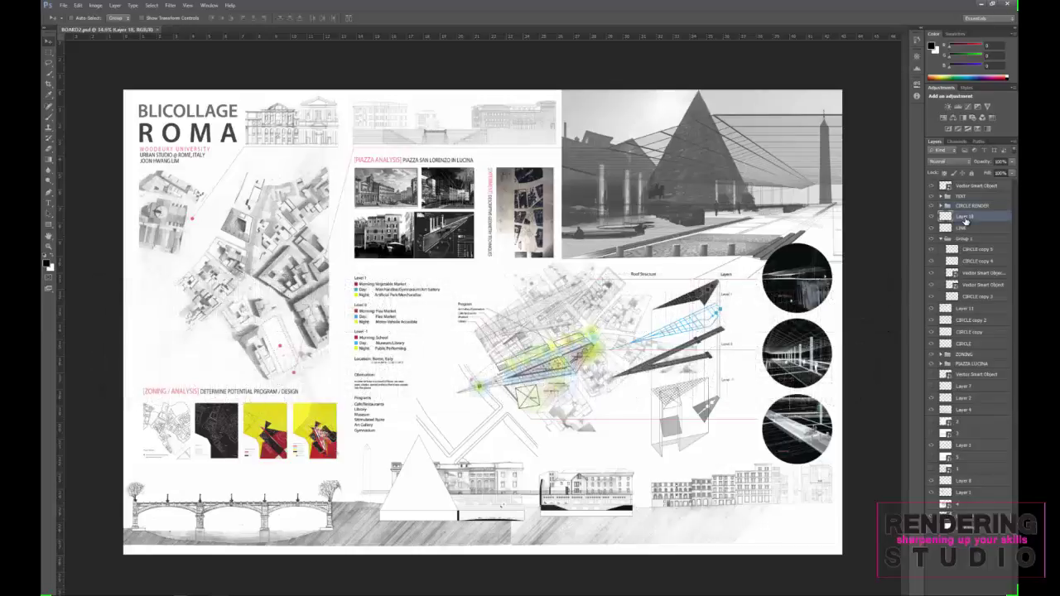
Rename Layer 18 in the Layers panel to 'Name'.
{"action": "left_click", "coordinate": [965, 218]}
{"action": "double_click", "coordinate": [965, 217]}
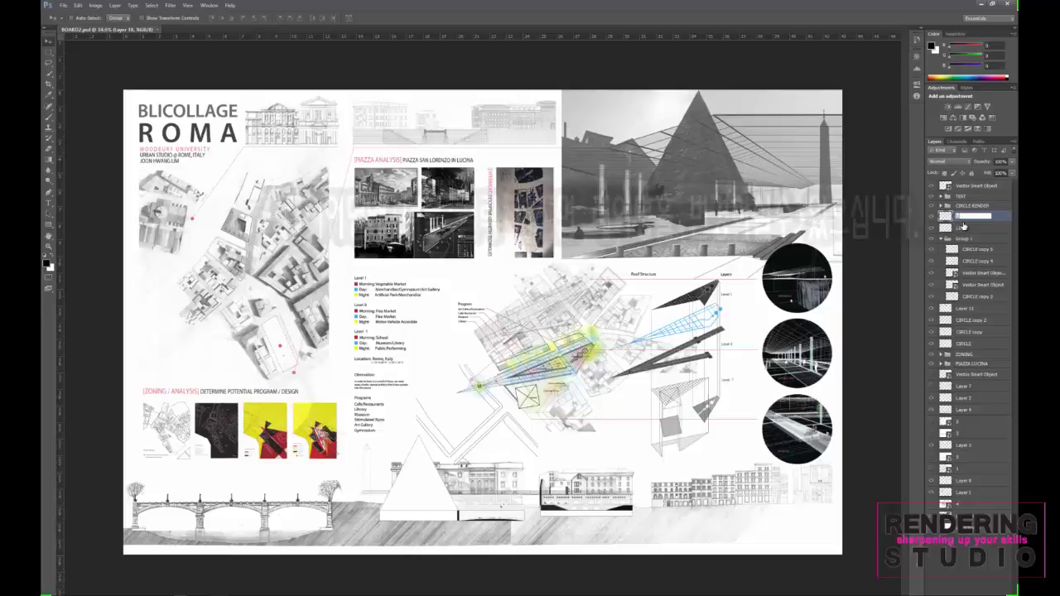
{"action": "key", "text": "BackSpace"}
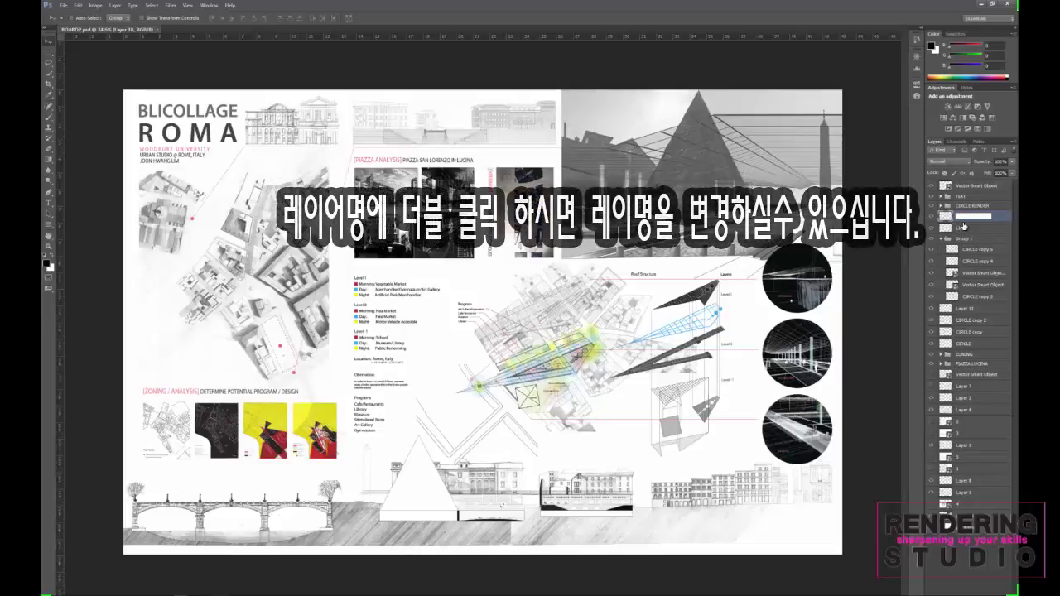
{"action": "type", "text": "Name"}
{"action": "key", "text": "Return"}
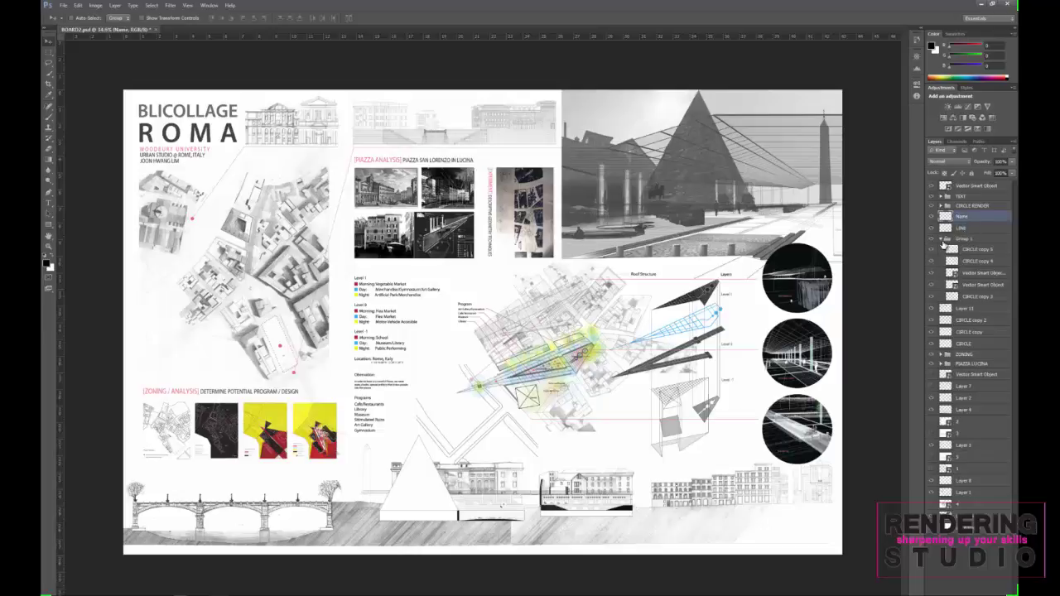
{"action": "left_click", "coordinate": [947, 240]}
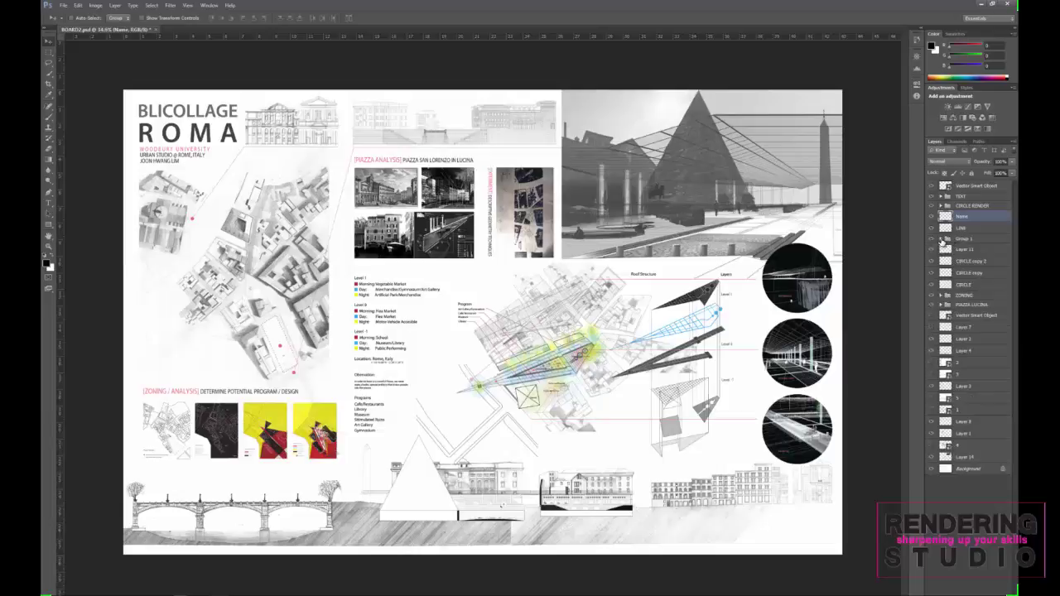
{"action": "left_click", "coordinate": [942, 239]}
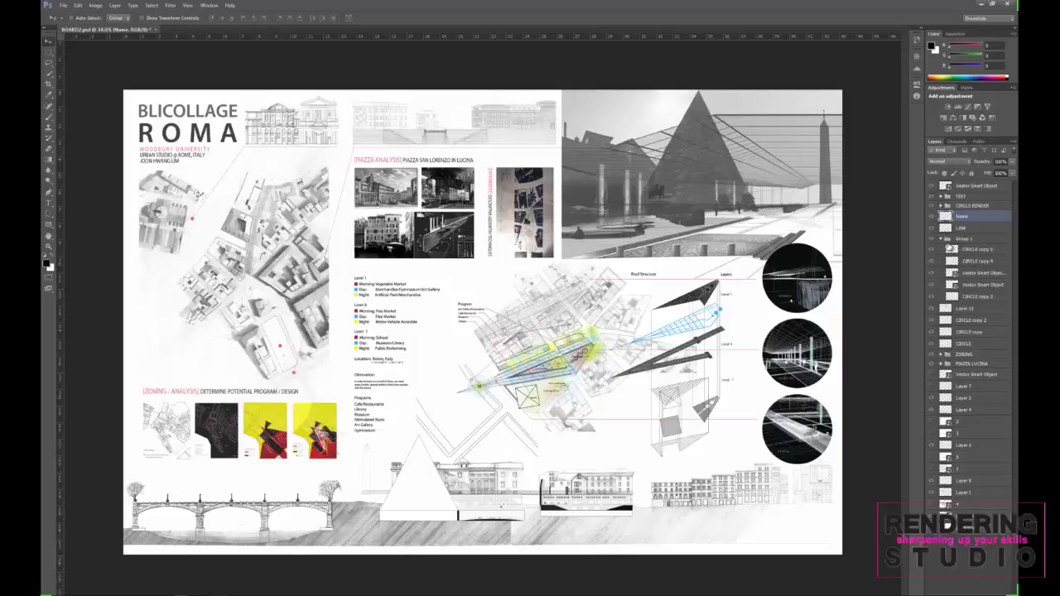
{"action": "left_click", "coordinate": [941, 239]}
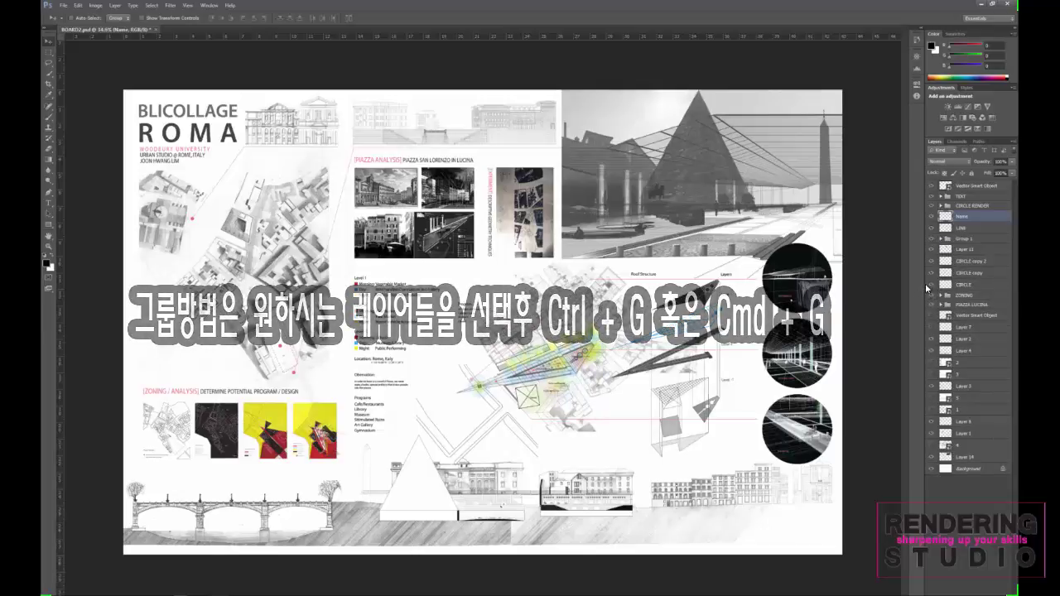
{"action": "left_click", "coordinate": [941, 240]}
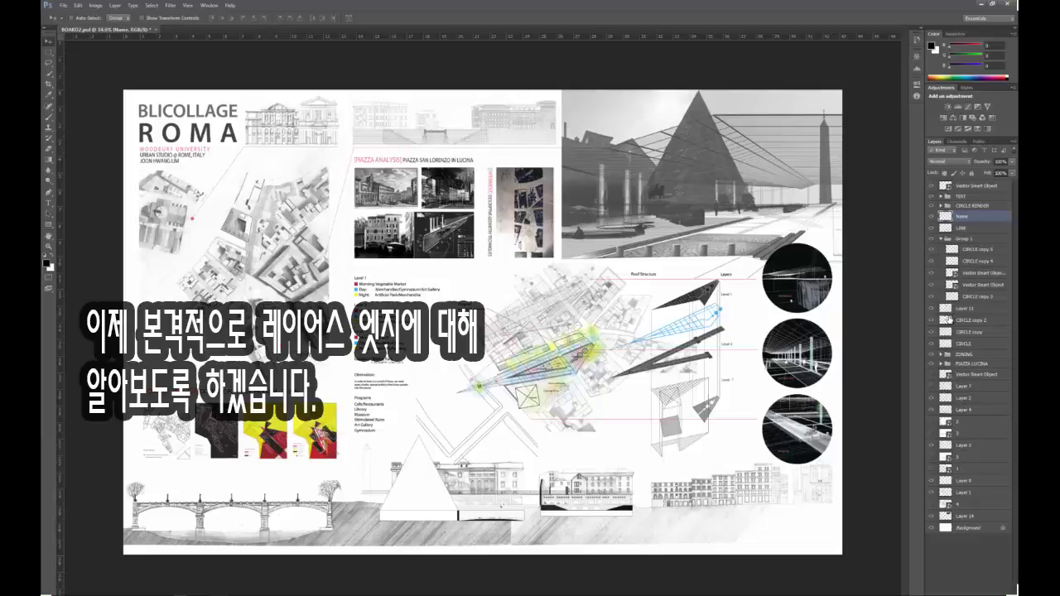
Select the CIRCLE copy 2 layer and drag the red map marker into place.
{"action": "left_click", "coordinate": [946, 312]}
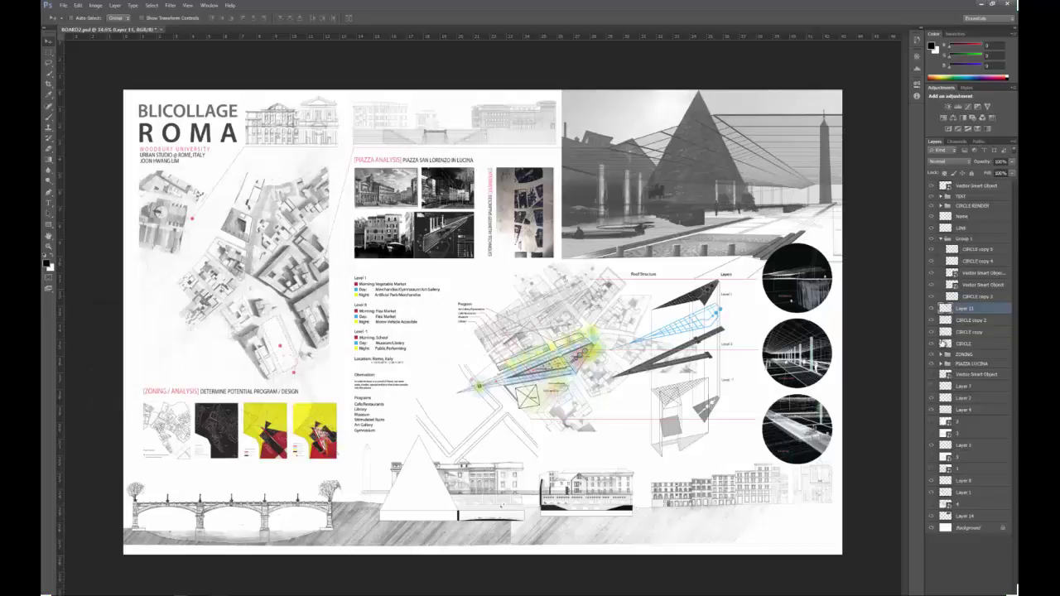
{"action": "left_click", "coordinate": [944, 333]}
{"action": "left_click", "coordinate": [945, 320]}
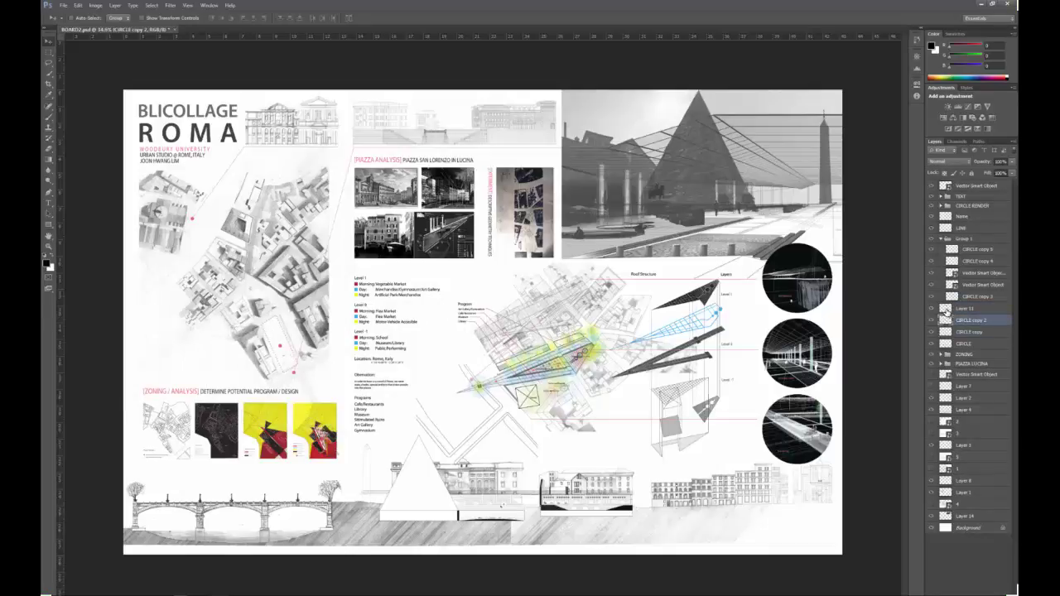
{"action": "left_click", "coordinate": [945, 310]}
{"action": "left_click", "coordinate": [949, 320]}
{"action": "mouse_move", "coordinate": [362, 220]}
{"action": "left_mouse_down"}
{"action": "mouse_move", "coordinate": [426, 221]}
{"action": "mouse_move", "coordinate": [227, 335]}
{"action": "mouse_move", "coordinate": [229, 312]}
{"action": "left_mouse_up"}
Move Layer 11's tall collage image right beside the piazza photos.
{"action": "left_click", "coordinate": [962, 309]}
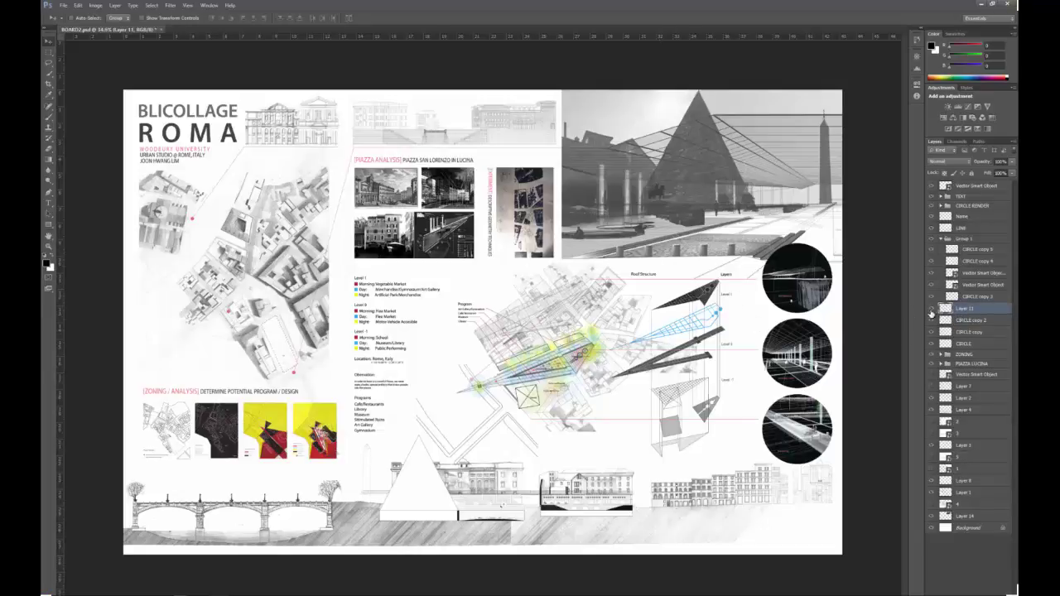
{"action": "mouse_move", "coordinate": [493, 150]}
{"action": "left_mouse_down"}
{"action": "mouse_move", "coordinate": [429, 157]}
{"action": "mouse_move", "coordinate": [495, 137]}
{"action": "left_mouse_up"}
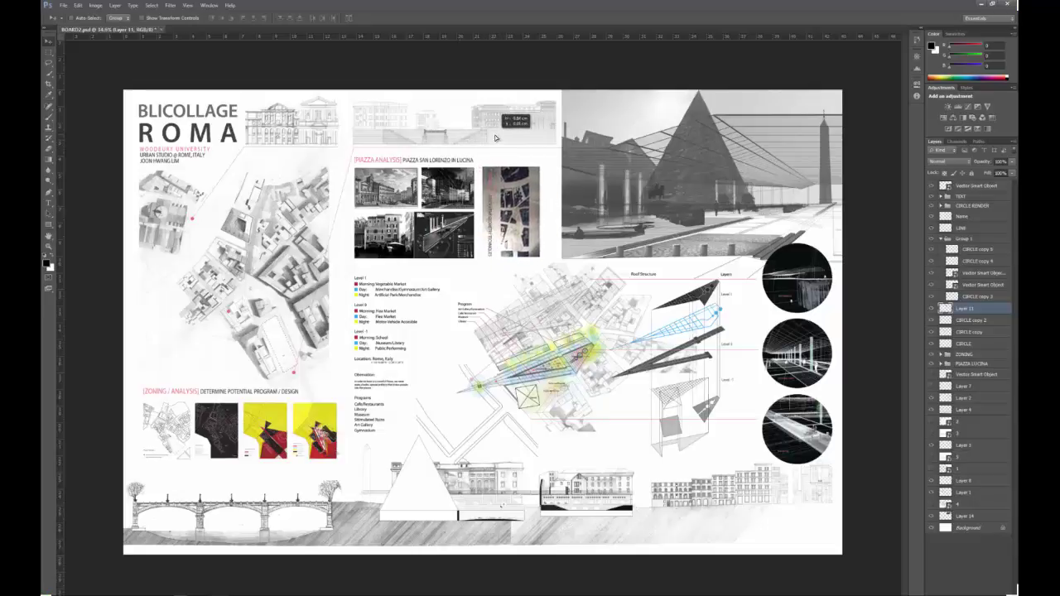
{"action": "left_click_drag", "start_coordinate": [496, 137], "coordinate": [510, 138]}
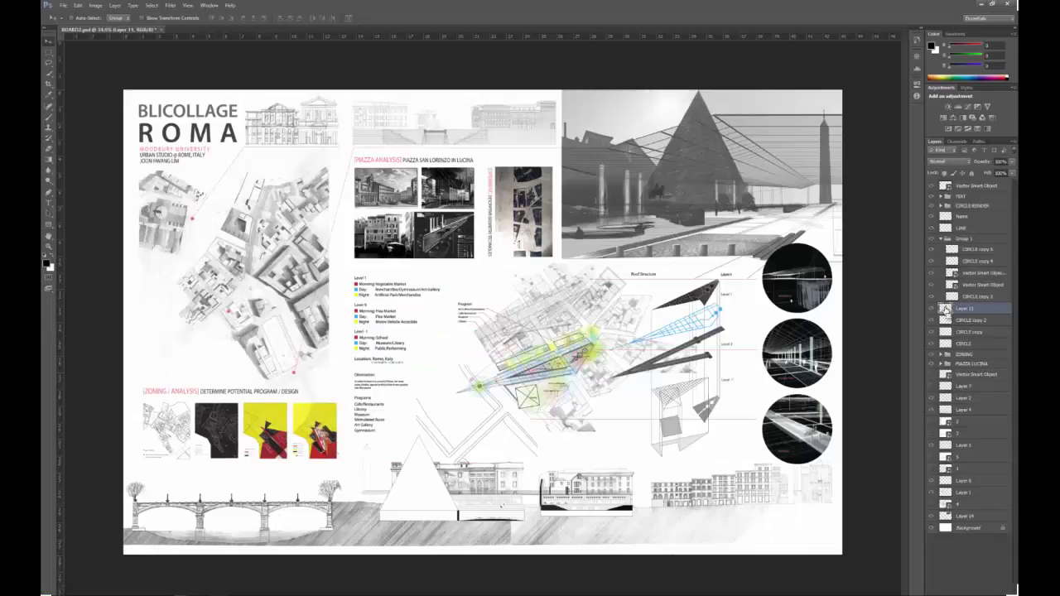
{"action": "left_click", "coordinate": [945, 309], "text": "ctrl"}
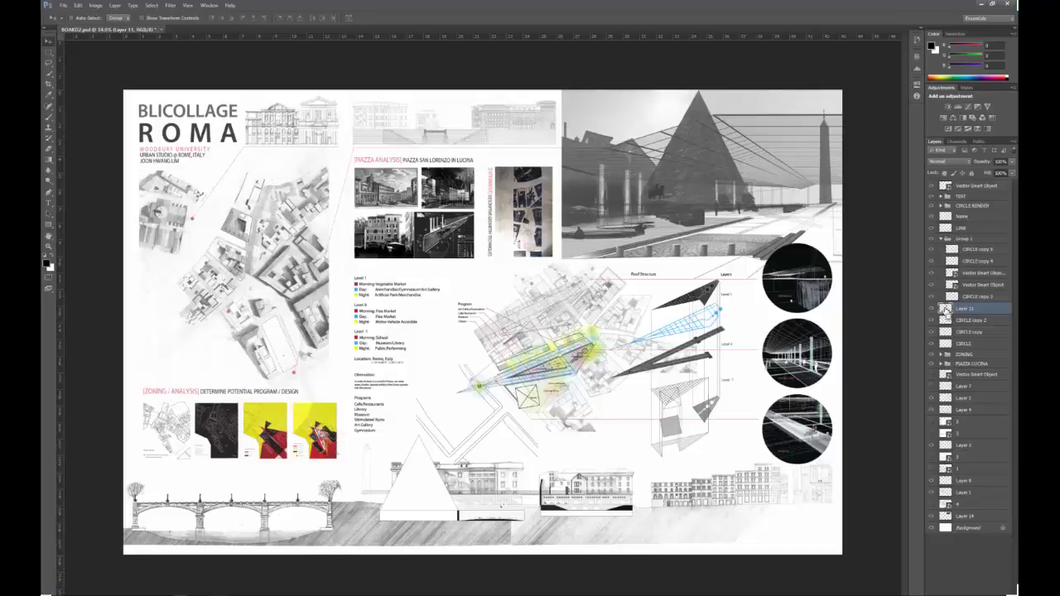
{"action": "left_click", "coordinate": [945, 309], "text": "ctrl"}
{"action": "scroll", "coordinate": [510, 174], "scroll_direction": "up", "scroll_amount": 1}
{"action": "scroll", "coordinate": [507, 166], "scroll_direction": "up", "scroll_amount": 1}
{"action": "scroll", "coordinate": [506, 158], "scroll_direction": "up", "scroll_amount": 1}
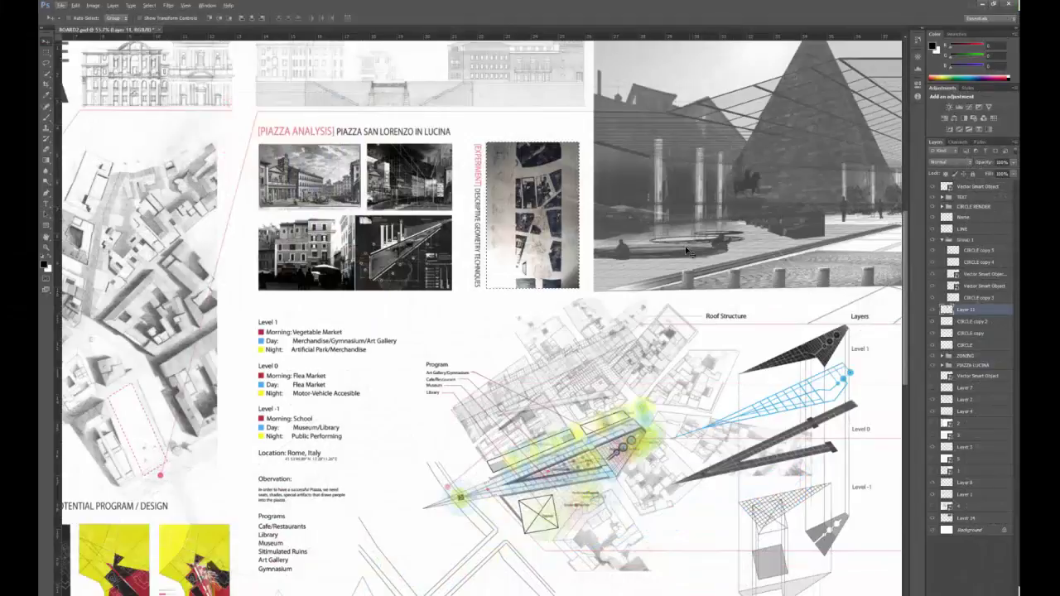
{"action": "key", "text": "ctrl+d"}
{"action": "scroll", "coordinate": [595, 266], "scroll_direction": "down", "scroll_amount": 1}
{"action": "scroll", "coordinate": [594, 267], "scroll_direction": "down", "scroll_amount": 1}
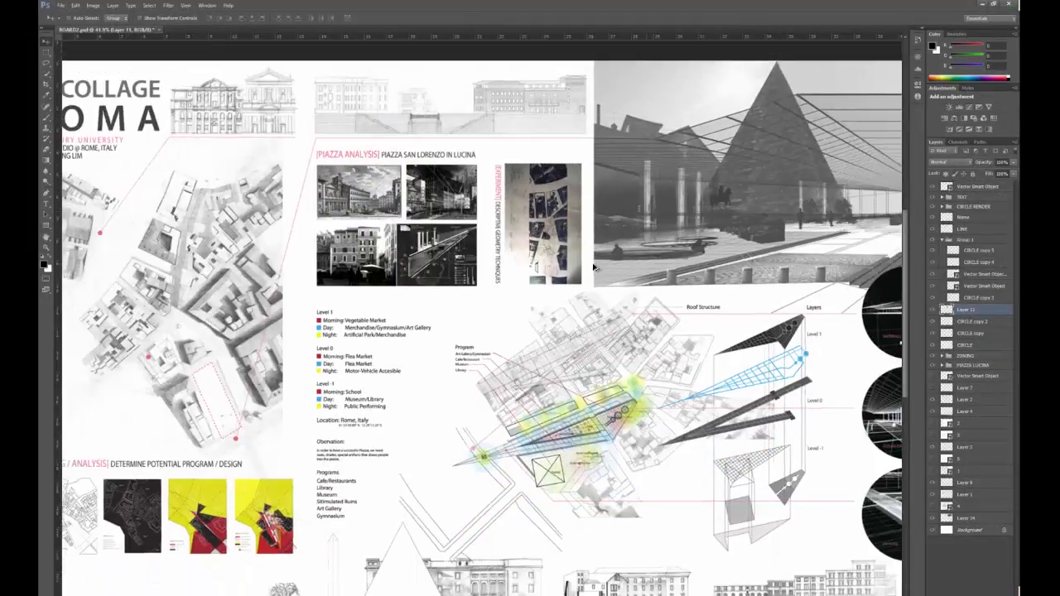
{"action": "scroll", "coordinate": [594, 267], "scroll_direction": "down", "scroll_amount": 1}
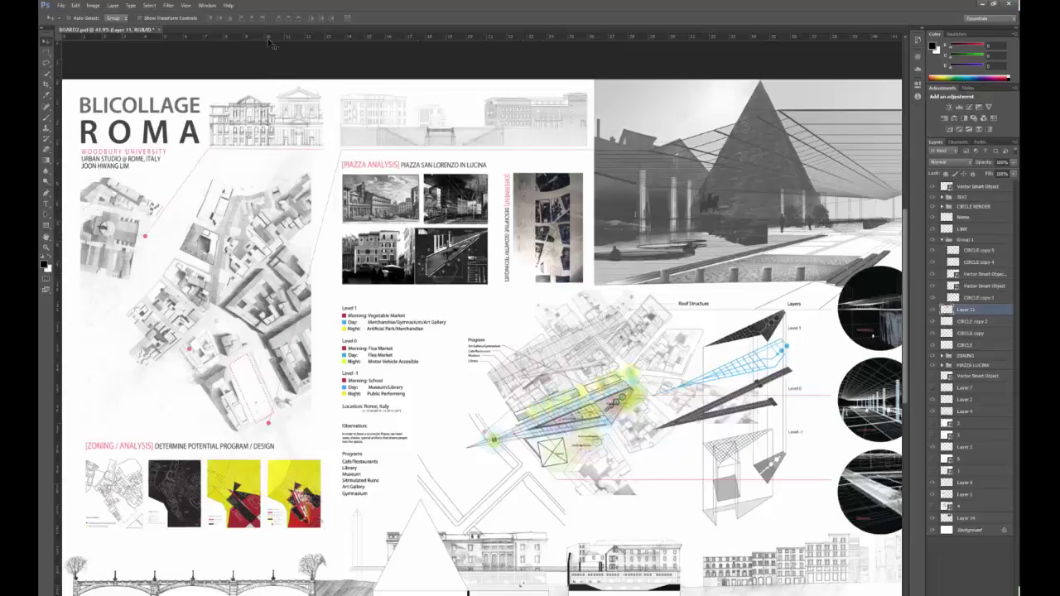
Turn on View > Show > Layer Edges to outline the tall collage image.
{"action": "left_click", "coordinate": [192, 7]}
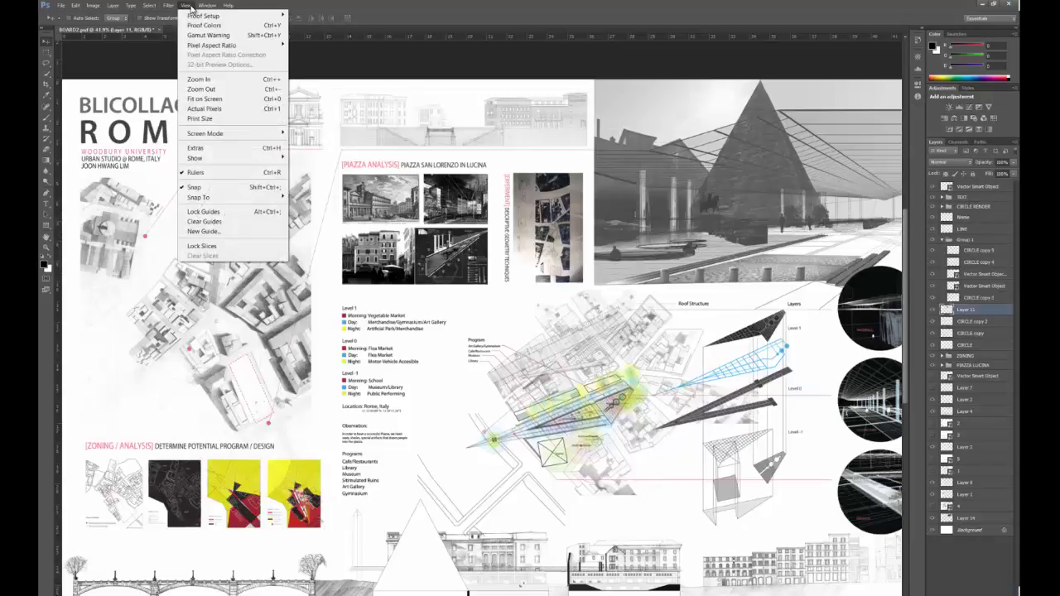
{"action": "left_click", "coordinate": [170, 8]}
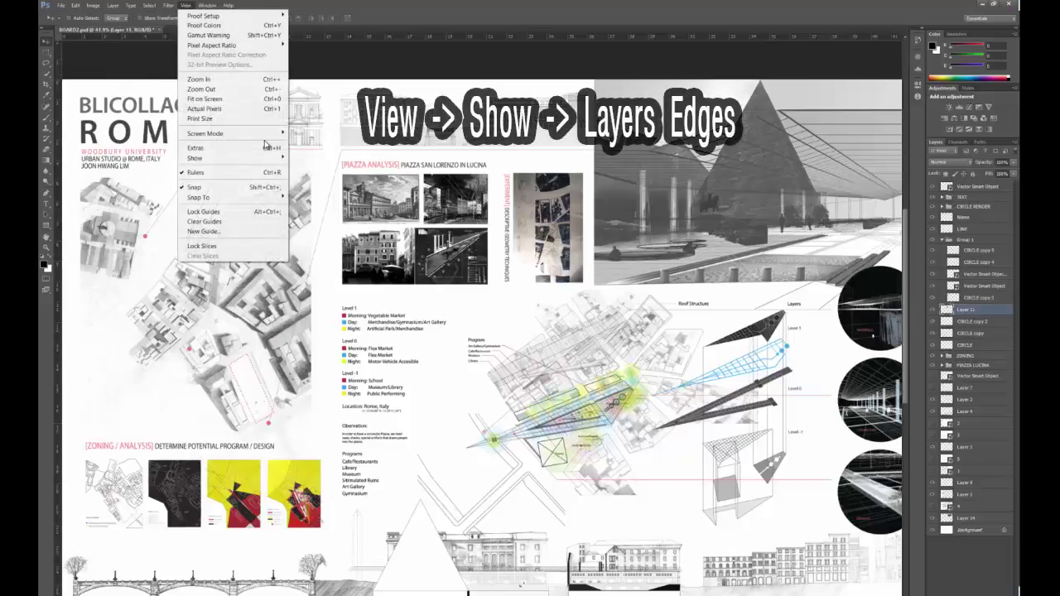
{"action": "mouse_move", "coordinate": [196, 158]}
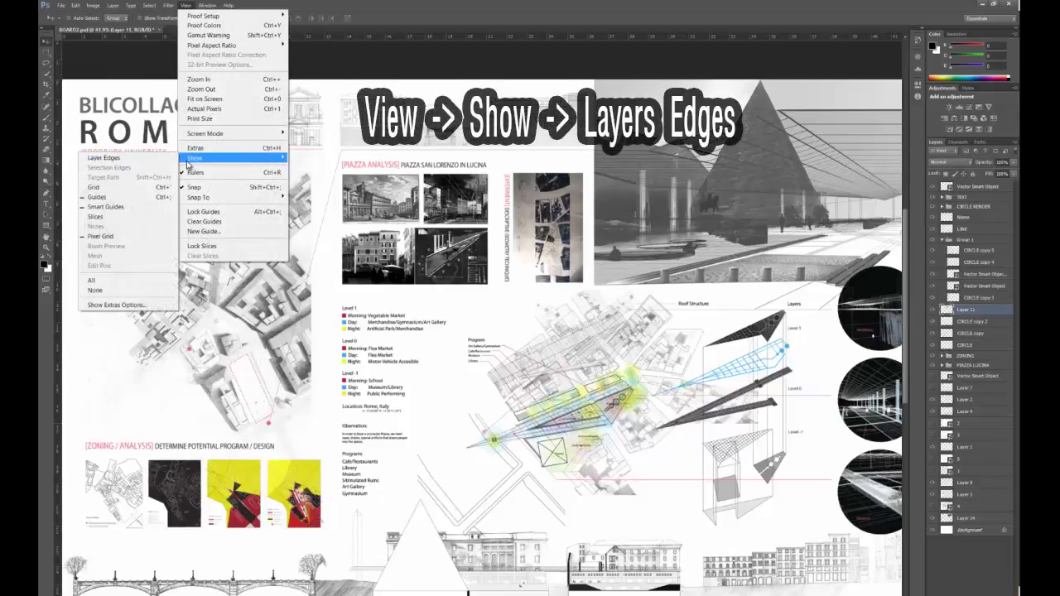
{"action": "left_click", "coordinate": [153, 159]}
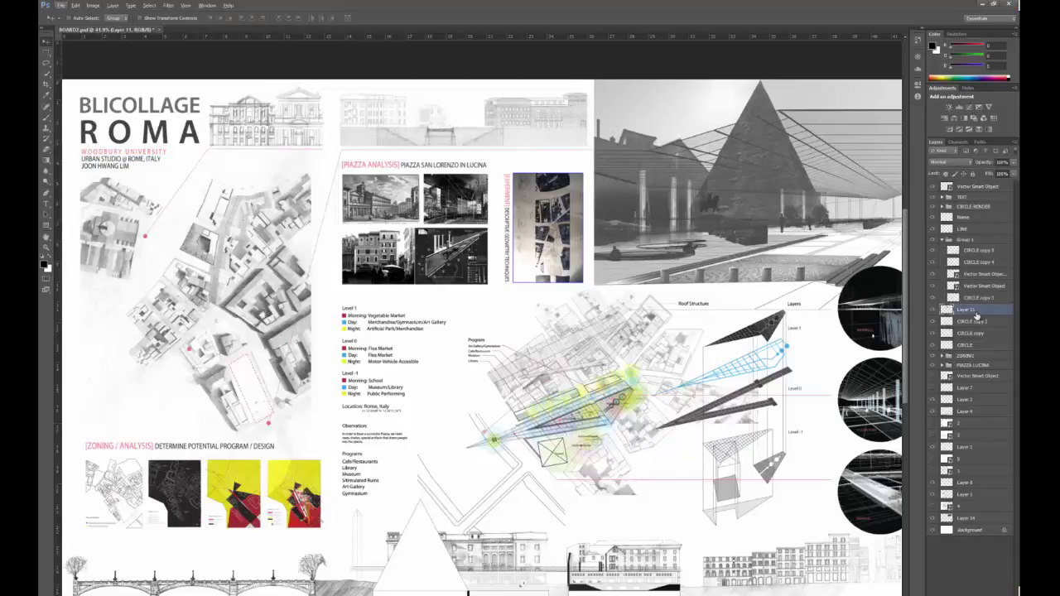
{"action": "scroll", "coordinate": [659, 197], "scroll_direction": "up", "scroll_amount": 1}
{"action": "scroll", "coordinate": [641, 203], "scroll_direction": "up", "scroll_amount": 1}
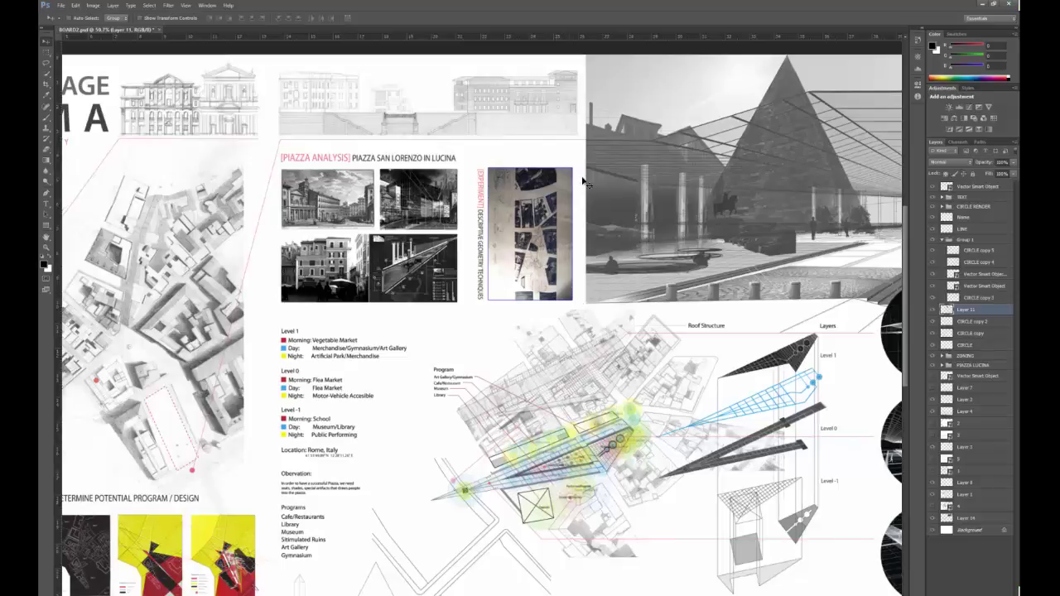
{"action": "left_click", "coordinate": [978, 323]}
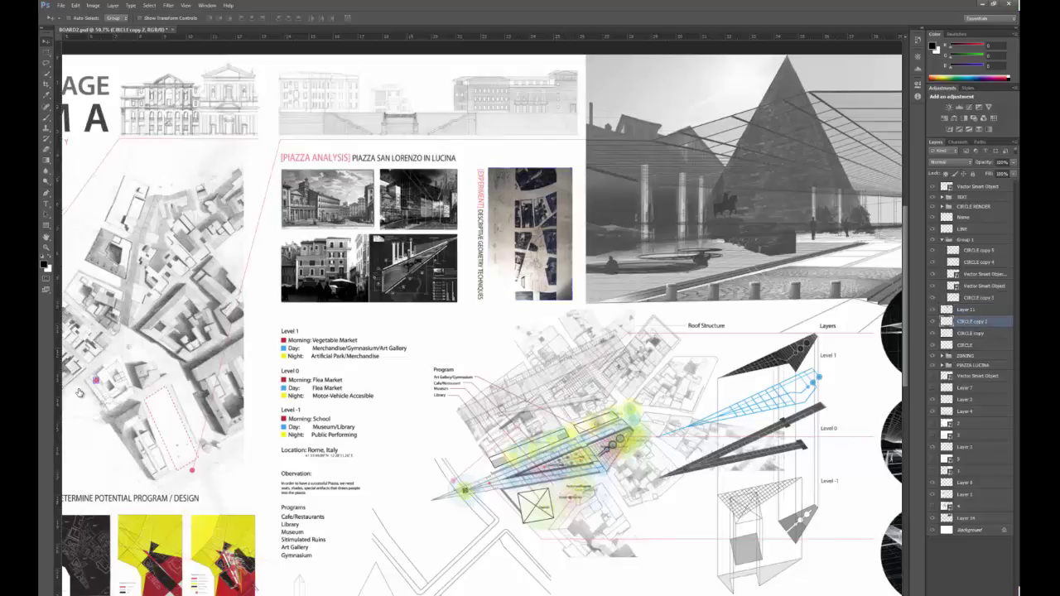
{"action": "scroll", "coordinate": [80, 391], "scroll_direction": "up", "scroll_amount": 1}
{"action": "scroll", "coordinate": [99, 388], "scroll_direction": "up", "scroll_amount": 1}
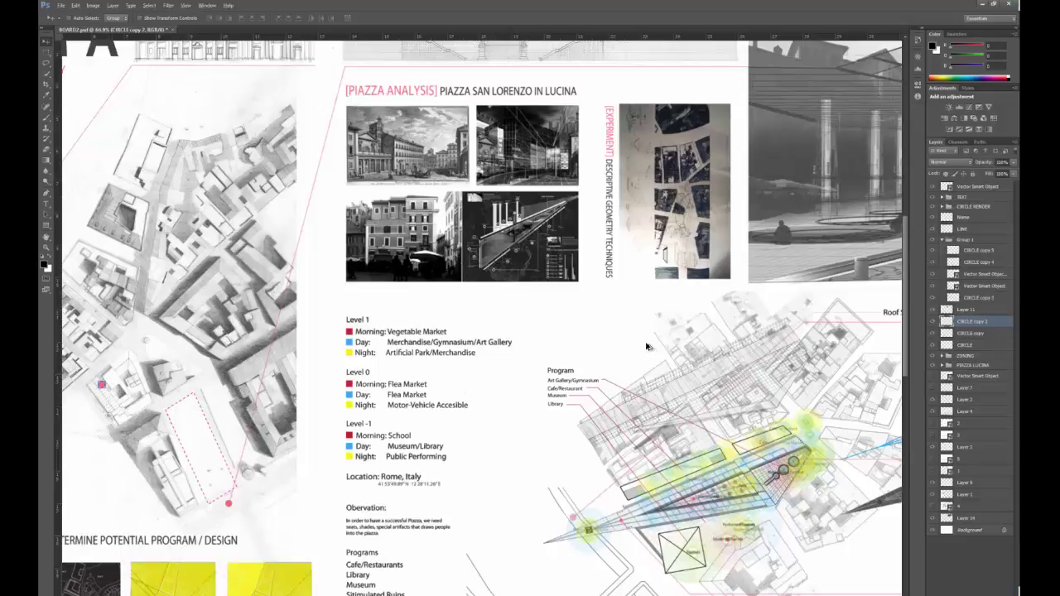
{"action": "scroll", "coordinate": [635, 342], "scroll_direction": "down", "scroll_amount": 1}
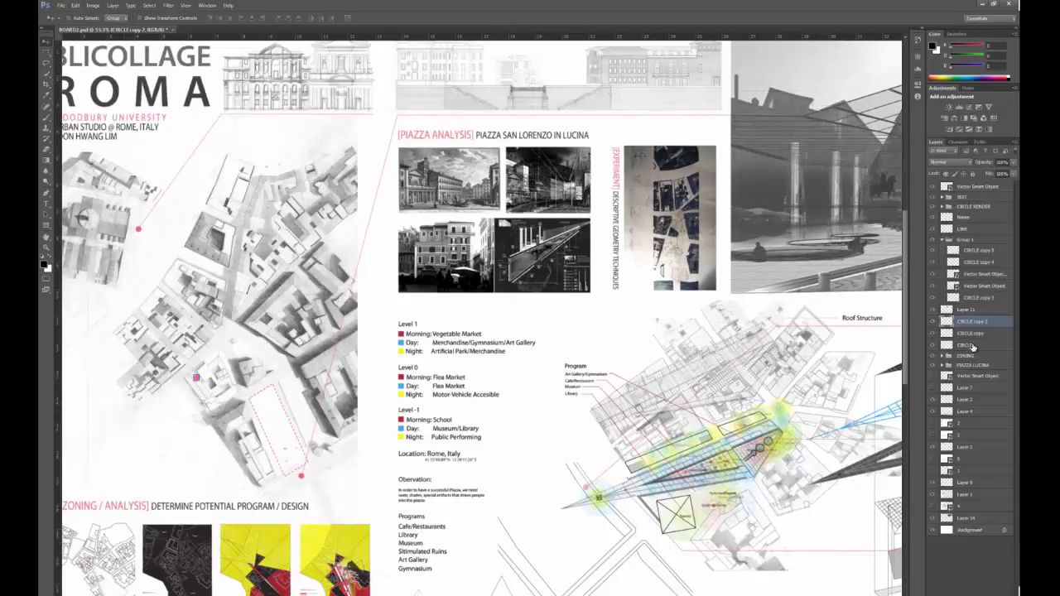
{"action": "left_click", "coordinate": [976, 345]}
{"action": "left_click", "coordinate": [980, 322], "text": "ctrl"}
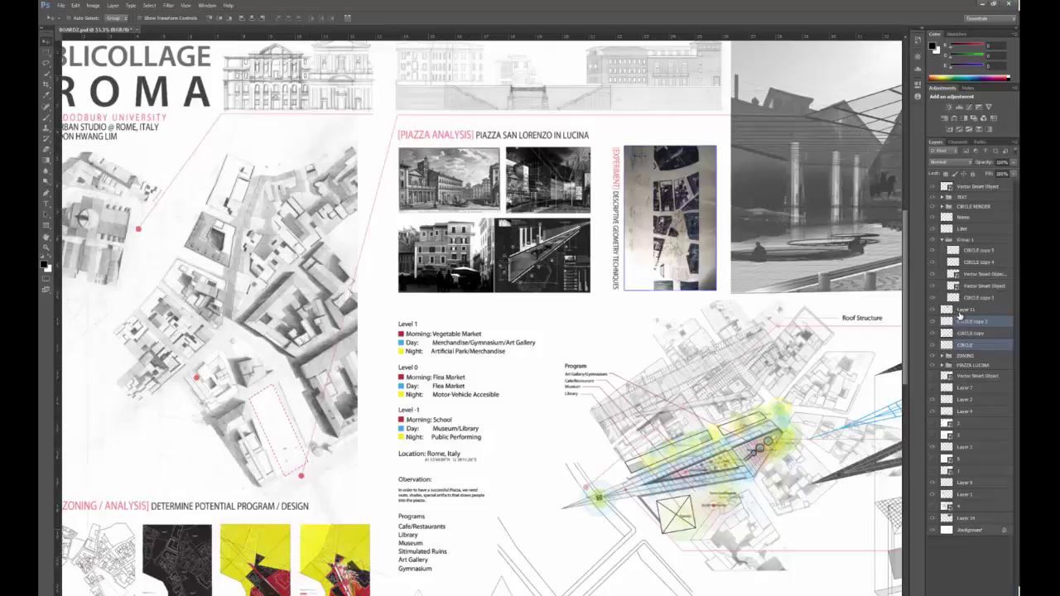
Click through the Vector Smart Object and CIRCLE copy 2–5 layers to locate each render.
{"action": "left_click", "coordinate": [978, 285]}
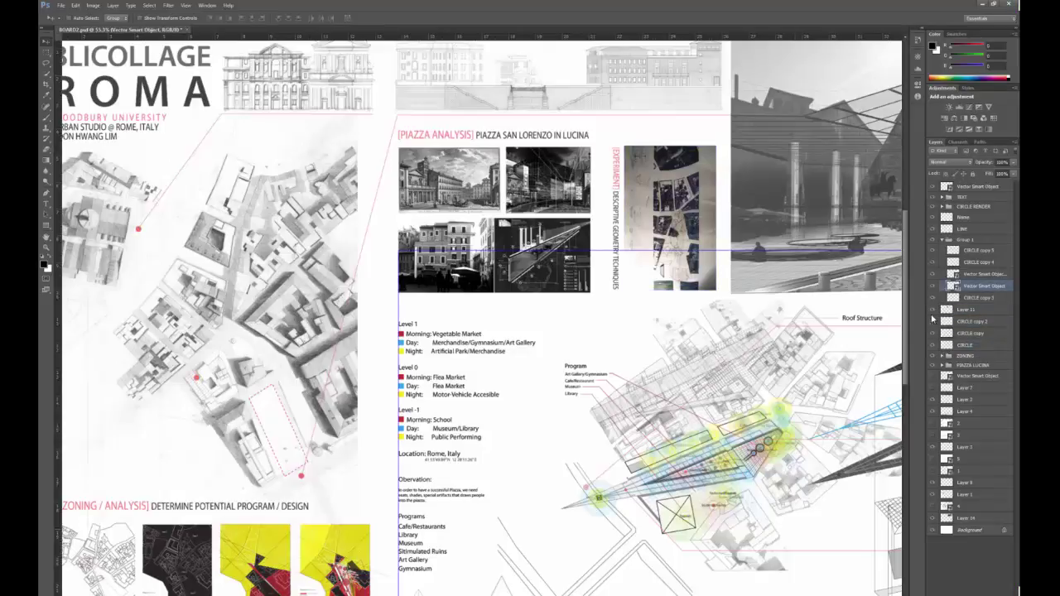
{"action": "scroll", "coordinate": [907, 315], "scroll_direction": "down", "scroll_amount": 1}
{"action": "left_click", "coordinate": [981, 252]}
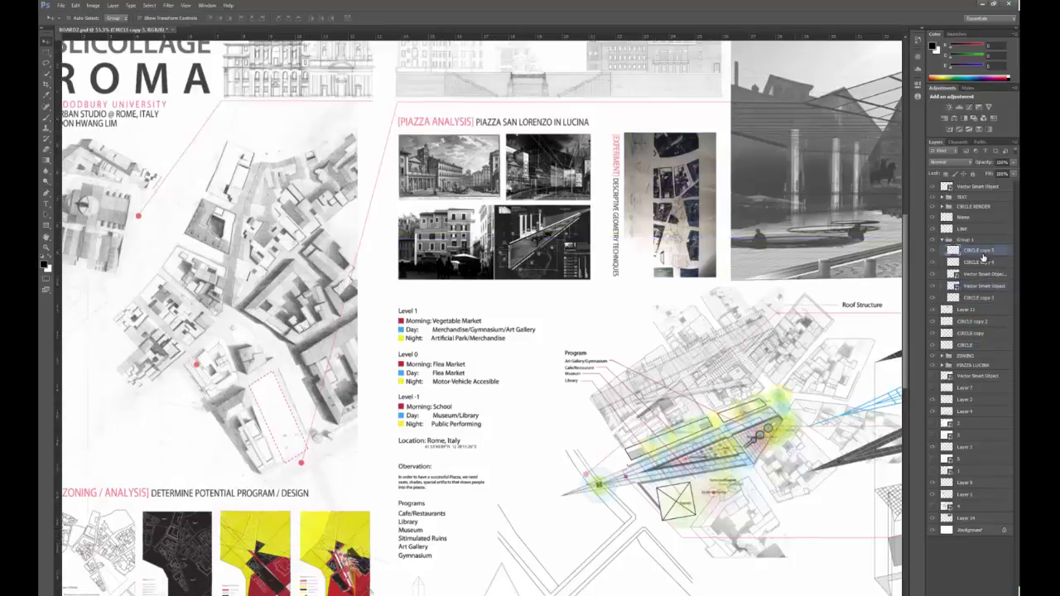
{"action": "left_click", "coordinate": [983, 265]}
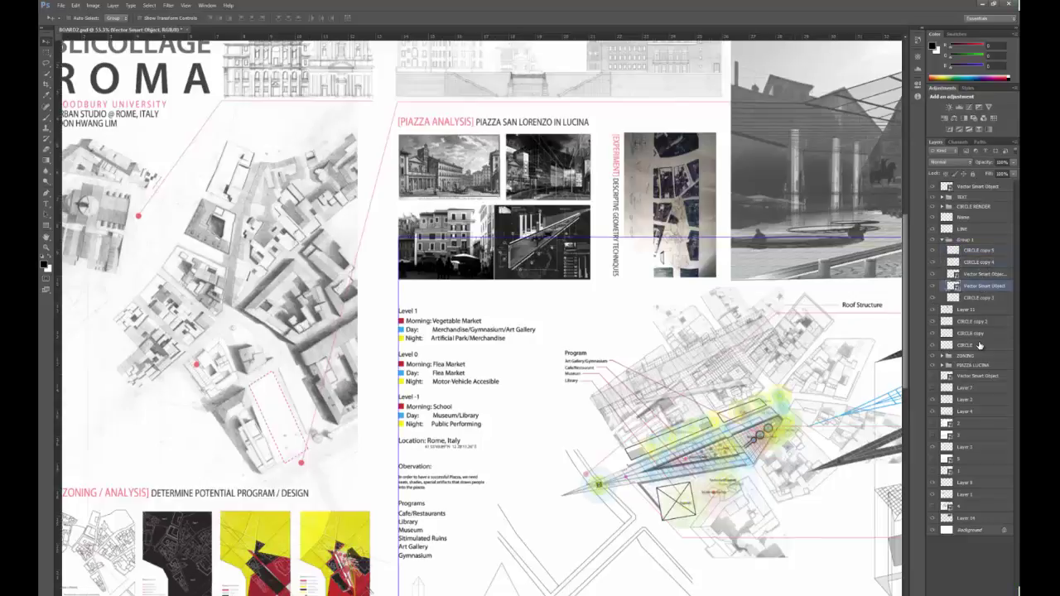
{"action": "left_click", "coordinate": [980, 345]}
{"action": "left_click", "coordinate": [985, 324]}
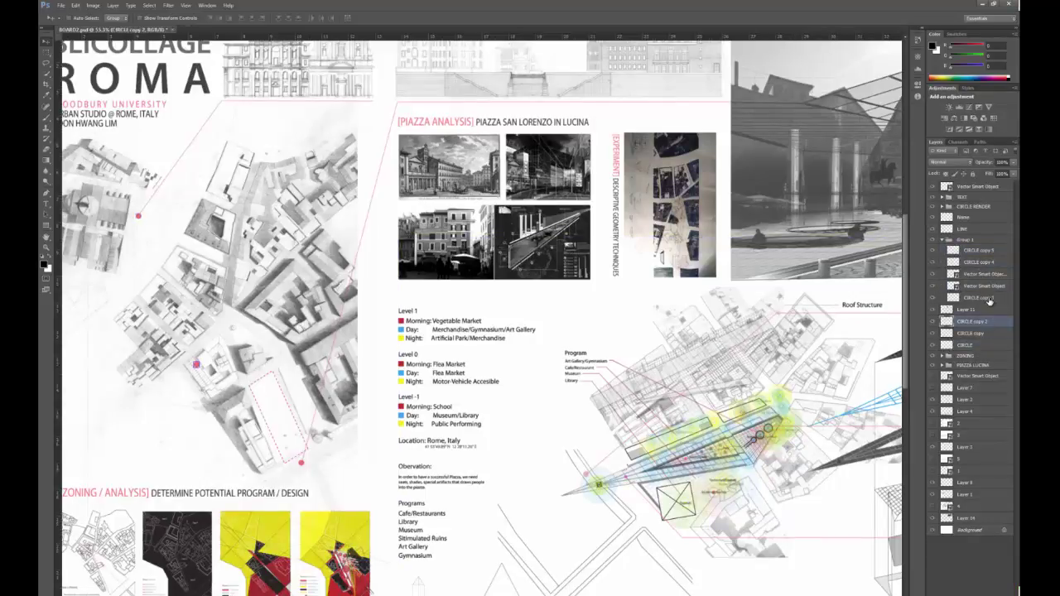
{"action": "left_click", "coordinate": [987, 299]}
{"action": "left_click", "coordinate": [991, 263]}
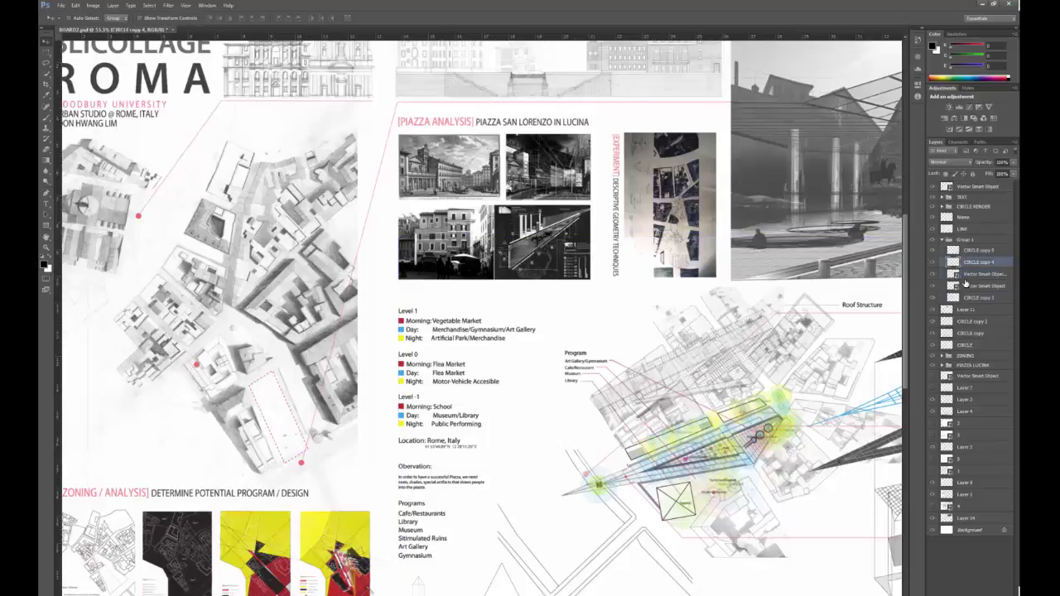
Zoom out to about 34% so the whole board is visible.
{"action": "scroll", "coordinate": [723, 353], "scroll_direction": "down", "scroll_amount": 2}
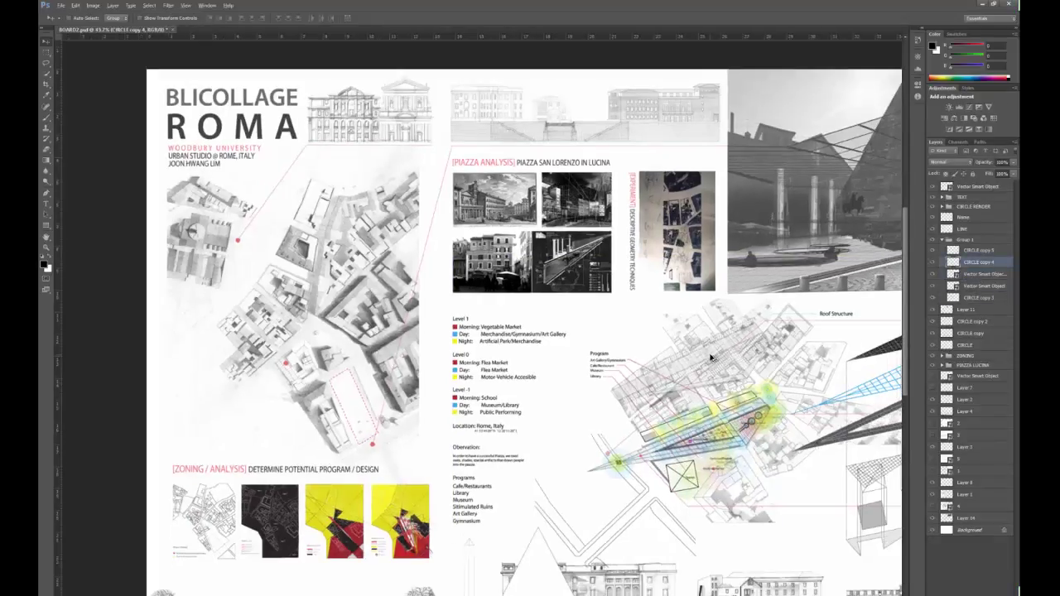
{"action": "scroll", "coordinate": [711, 357], "scroll_direction": "down", "scroll_amount": 1}
{"action": "scroll", "coordinate": [553, 329], "scroll_direction": "down", "scroll_amount": 1}
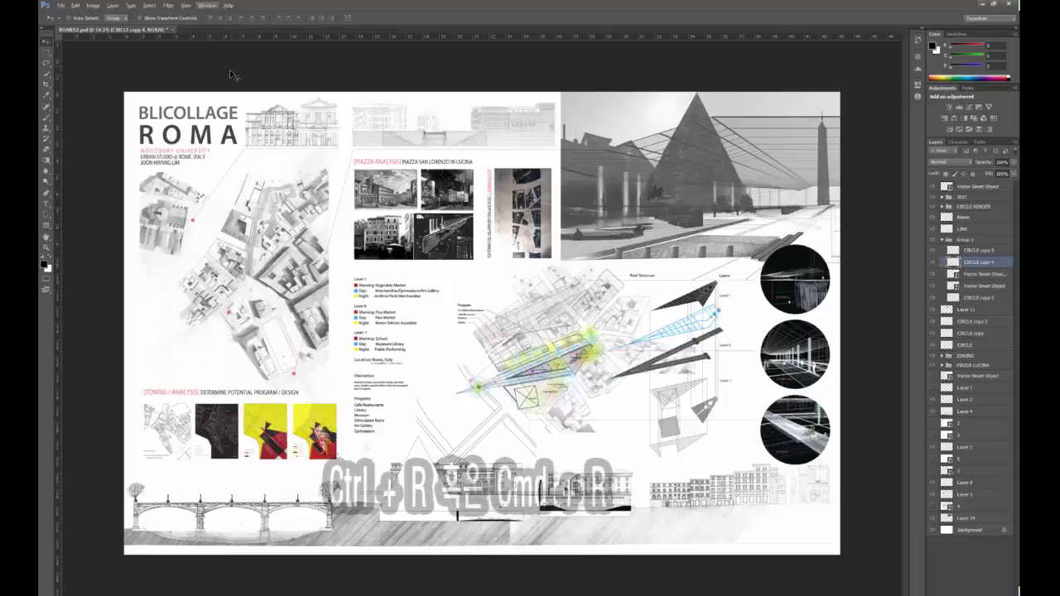
{"action": "key", "text": "ctrl+r"}
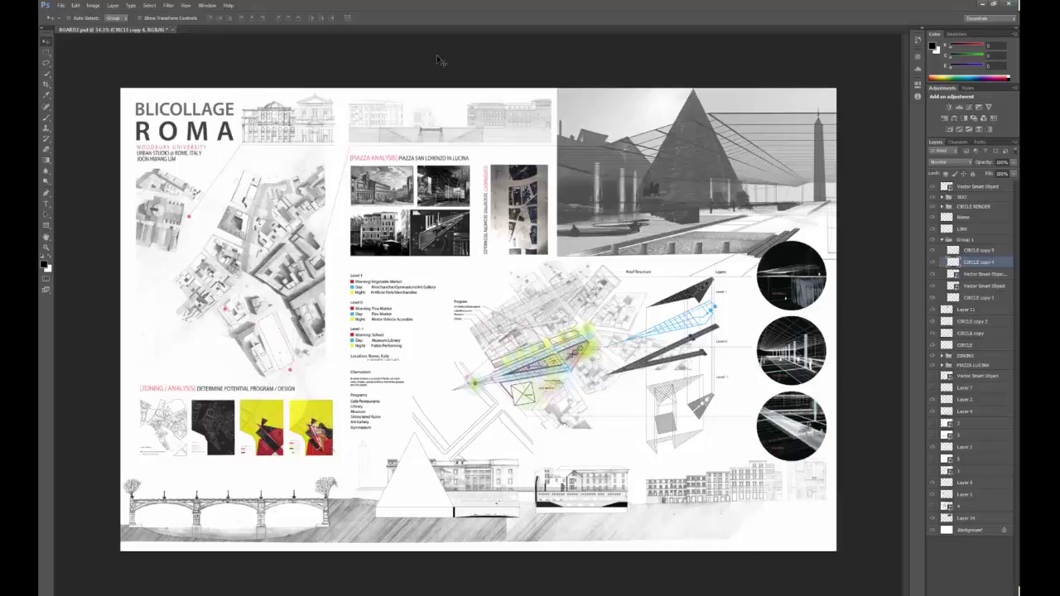
{"action": "key", "text": "ctrl+r"}
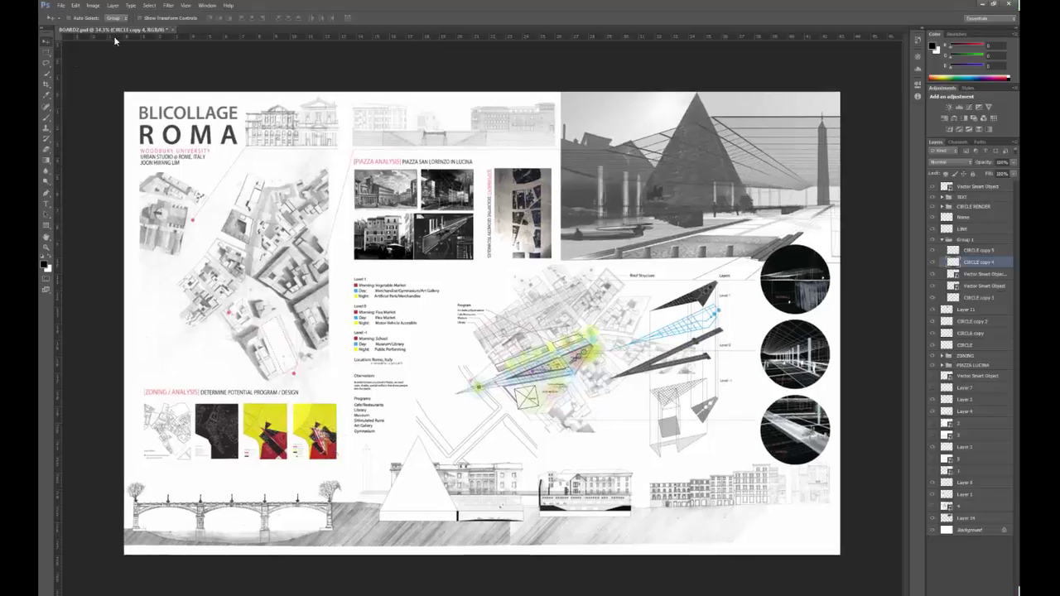
{"action": "left_click", "coordinate": [185, 6]}
{"action": "mouse_move", "coordinate": [195, 172]}
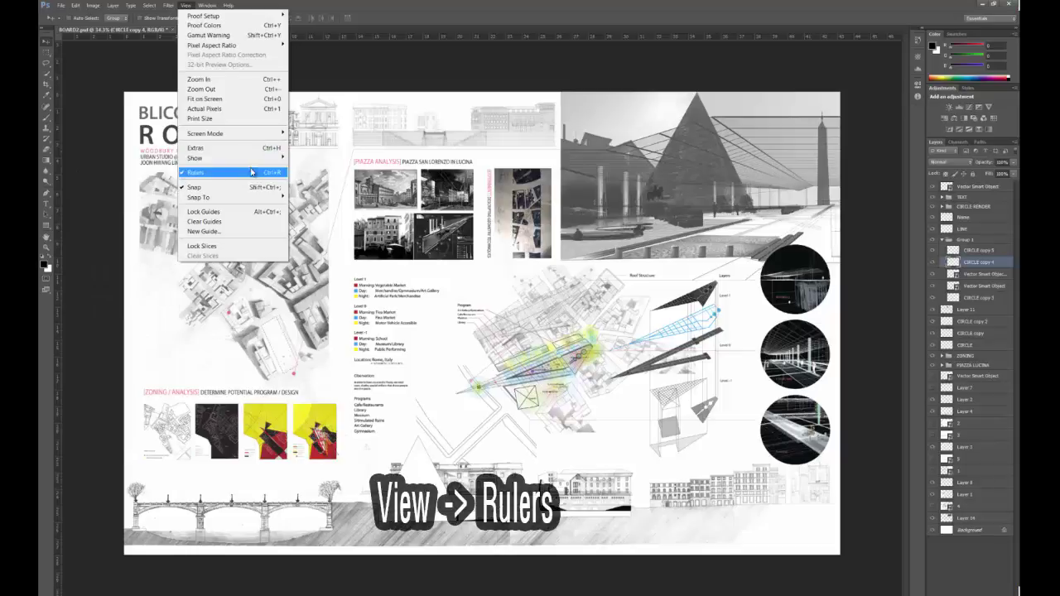
{"action": "left_click", "coordinate": [247, 173]}
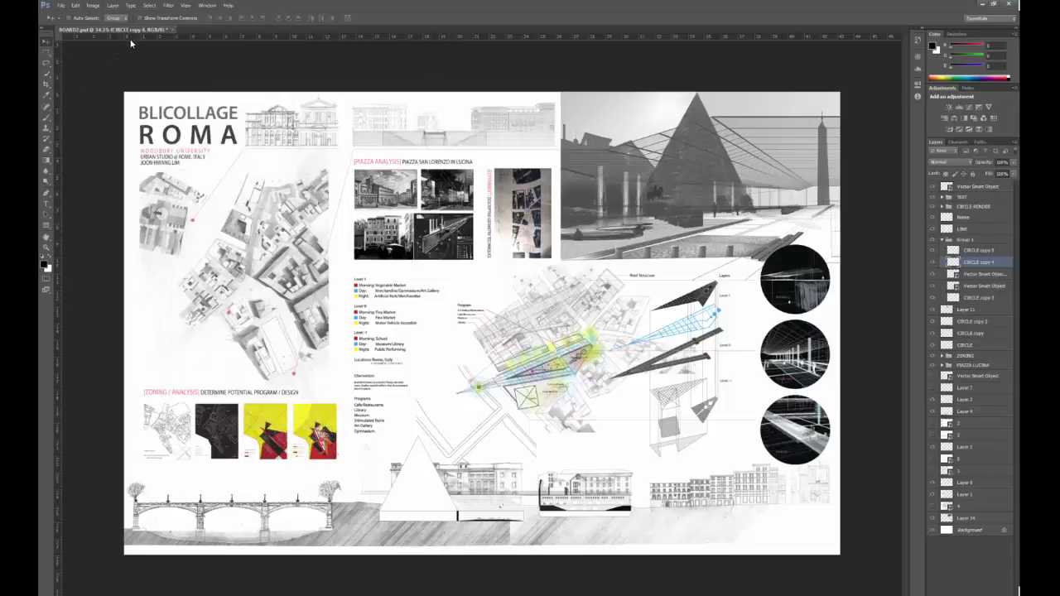
{"action": "scroll", "coordinate": [282, 58], "scroll_direction": "up", "scroll_amount": 1}
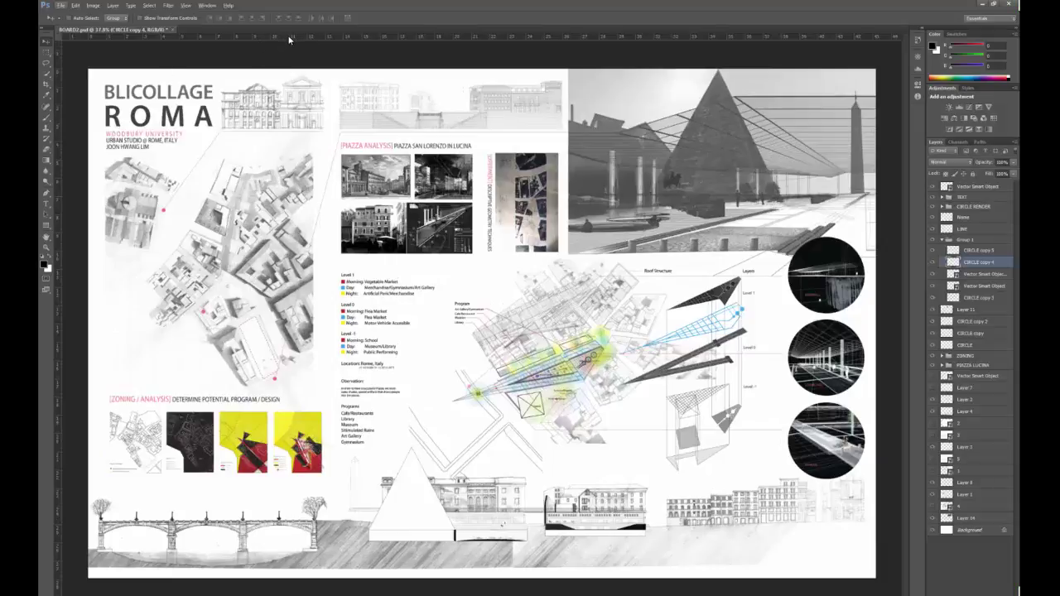
Place a horizontal guide just below the ROMA title, at about 3.49 cm.
{"action": "left_click_drag", "start_coordinate": [291, 38], "coordinate": [293, 39]}
{"action": "left_click_drag", "start_coordinate": [293, 39], "coordinate": [312, 101]}
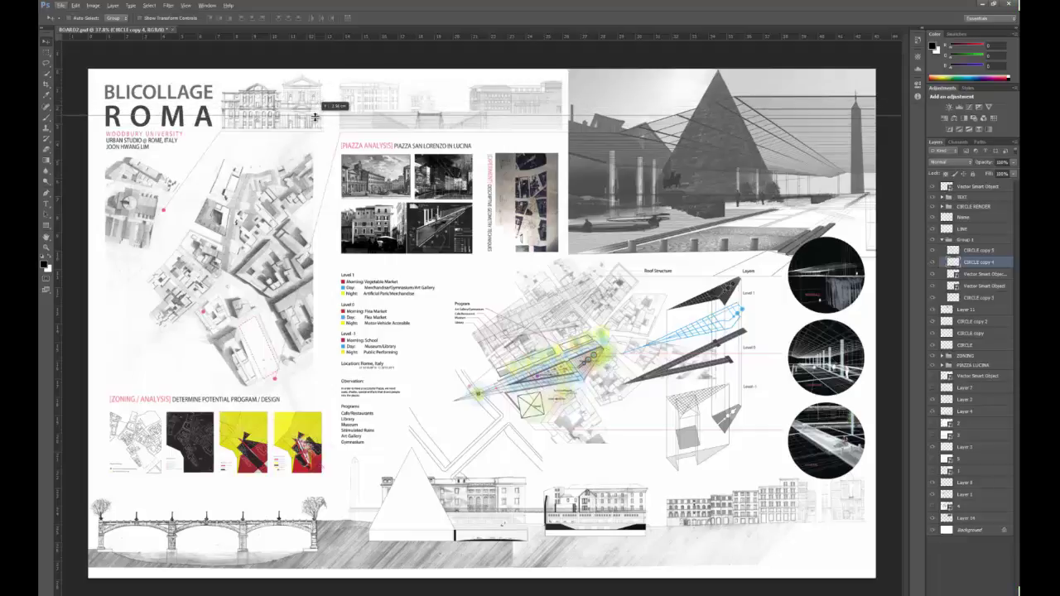
{"action": "left_click_drag", "start_coordinate": [312, 101], "coordinate": [334, 134]}
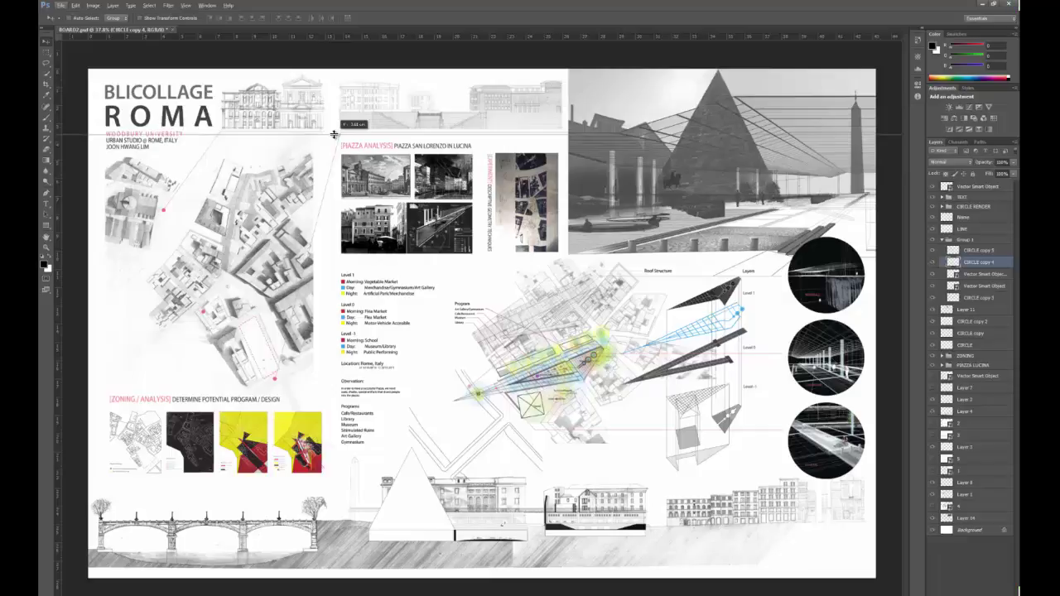
{"action": "mouse_move", "coordinate": [336, 138]}
{"action": "left_mouse_down"}
{"action": "mouse_move", "coordinate": [336, 150]}
{"action": "mouse_move", "coordinate": [332, 128]}
{"action": "left_mouse_up"}
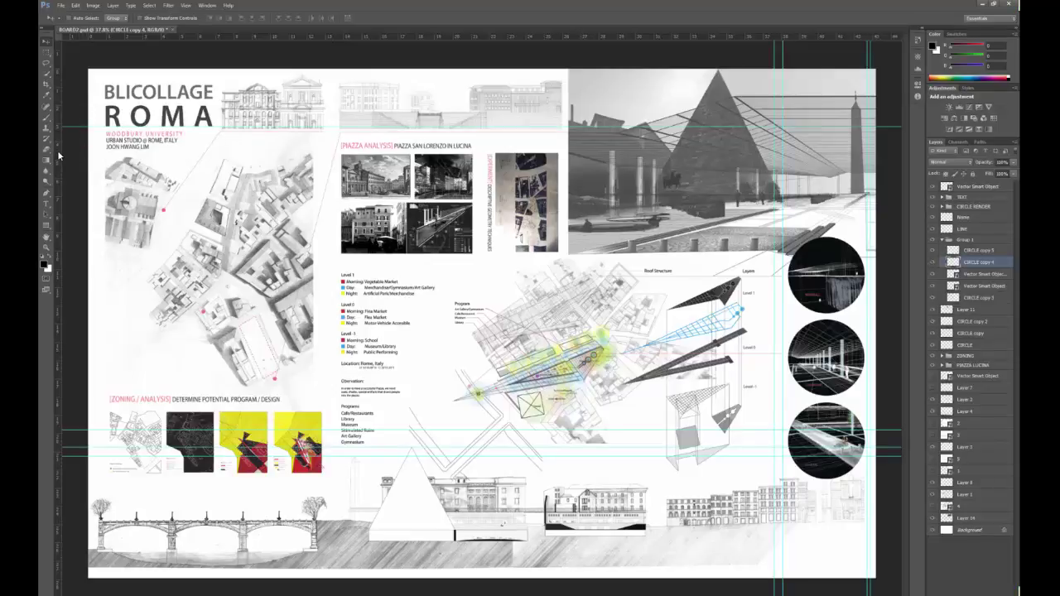
Add vertical guides along the panel edges and remove the extra one.
{"action": "left_click_drag", "start_coordinate": [59, 155], "coordinate": [212, 146]}
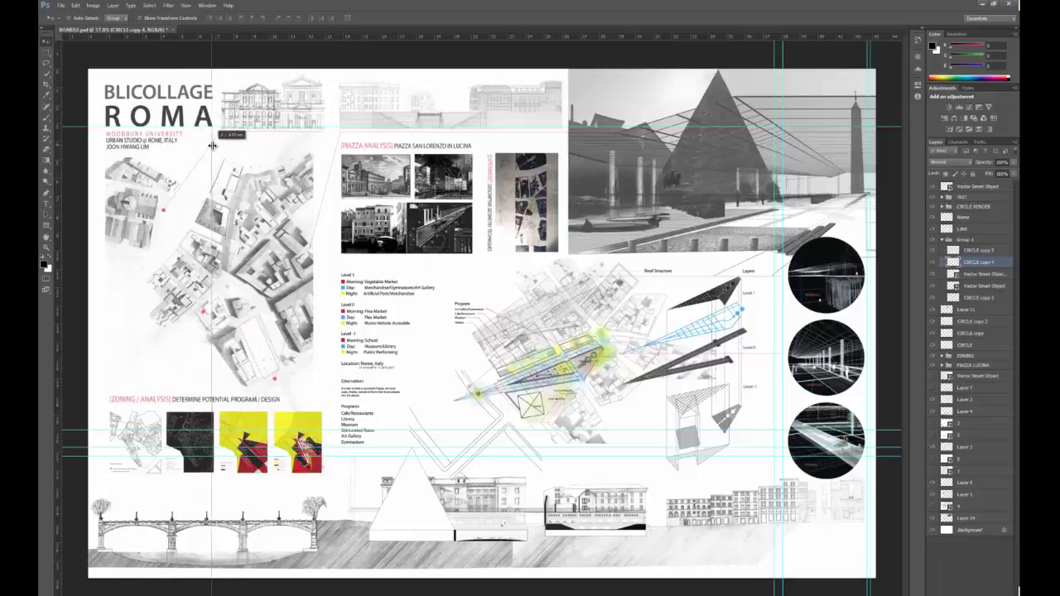
{"action": "left_click_drag", "start_coordinate": [212, 146], "coordinate": [214, 146]}
{"action": "left_click_drag", "start_coordinate": [63, 199], "coordinate": [324, 190]}
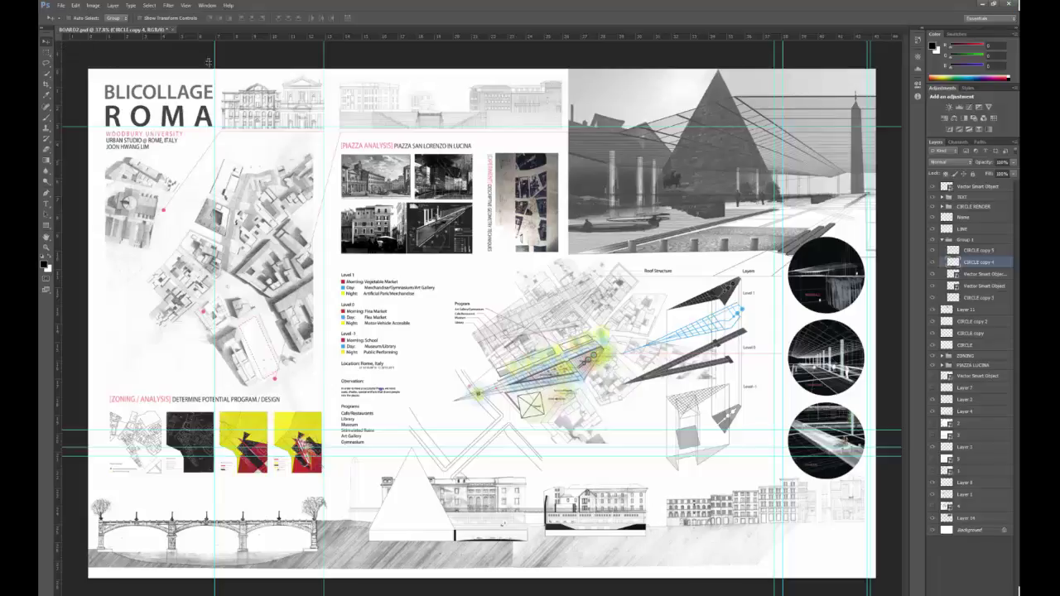
{"action": "left_click_drag", "start_coordinate": [209, 62], "coordinate": [323, 66]}
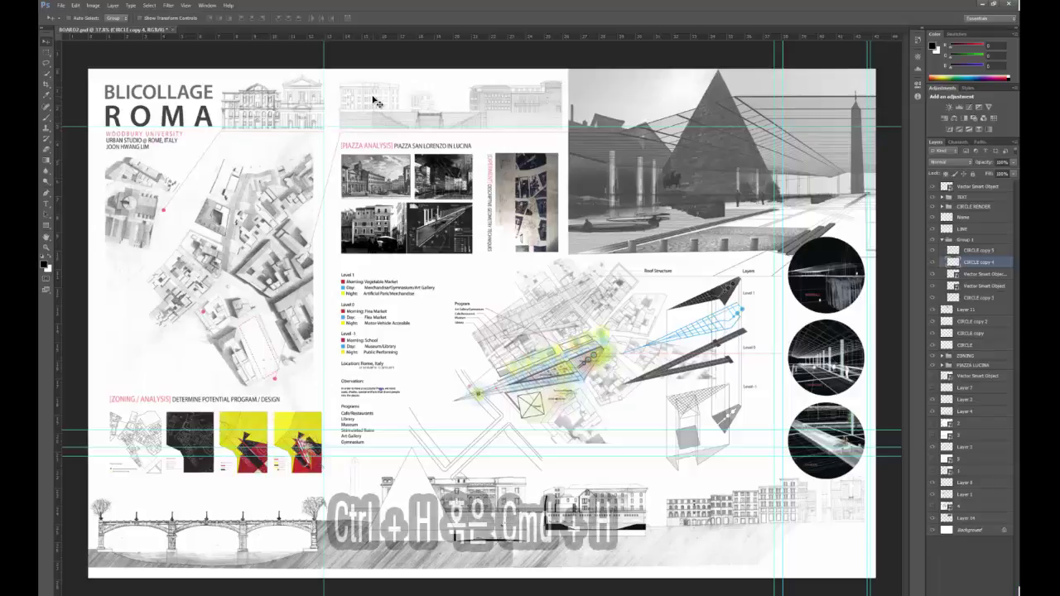
Hide the guides with Ctrl+H and show the View menu's Extras command.
{"action": "key", "text": "ctrl+h"}
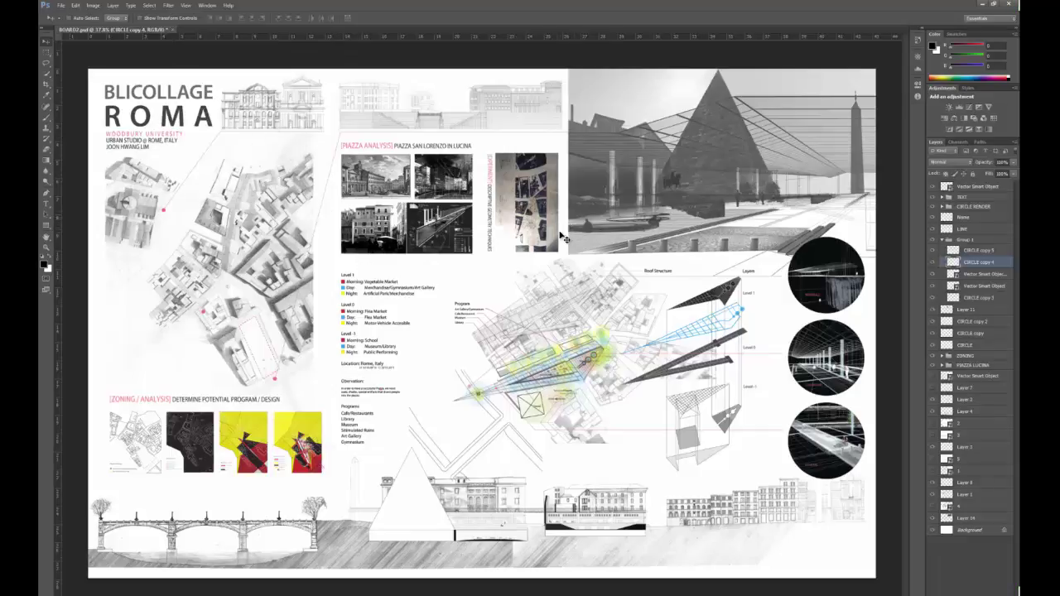
{"action": "left_click", "coordinate": [187, 5]}
{"action": "mouse_move", "coordinate": [168, 6]}
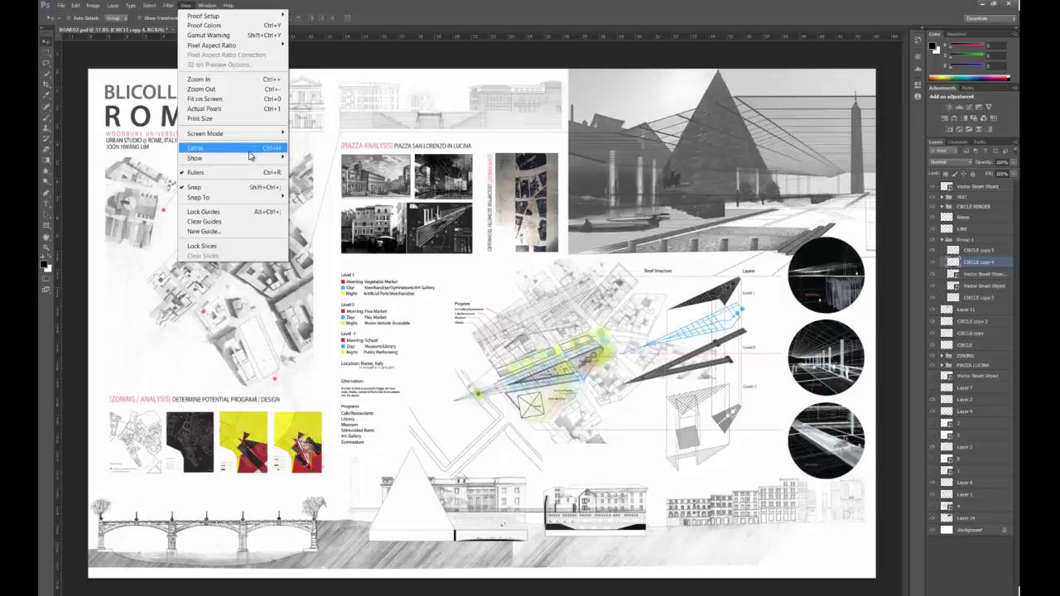
{"action": "left_click", "coordinate": [474, 15]}
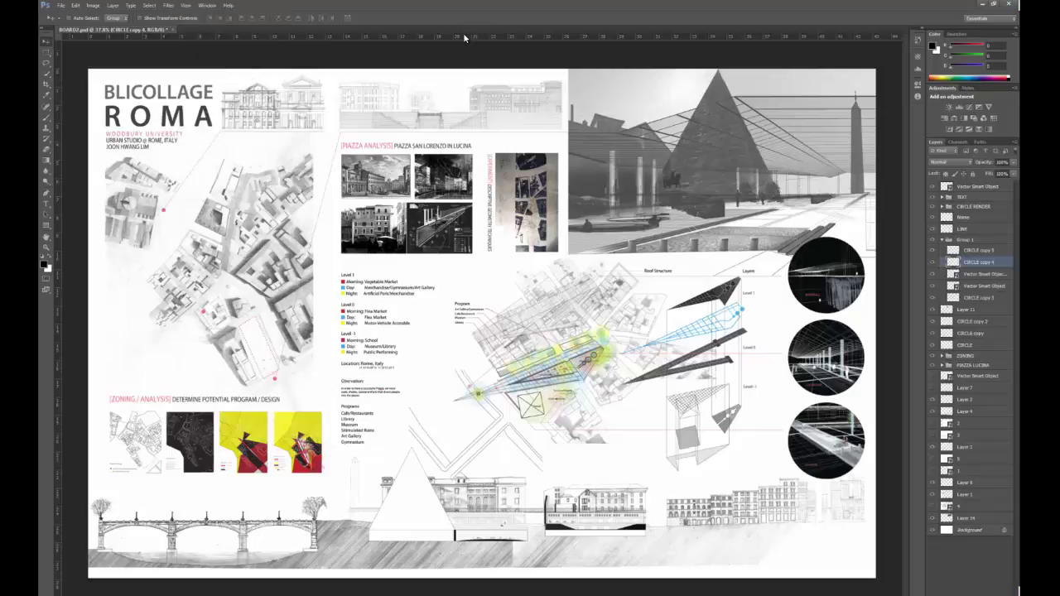
{"action": "key", "text": "ctrl+semicolon"}
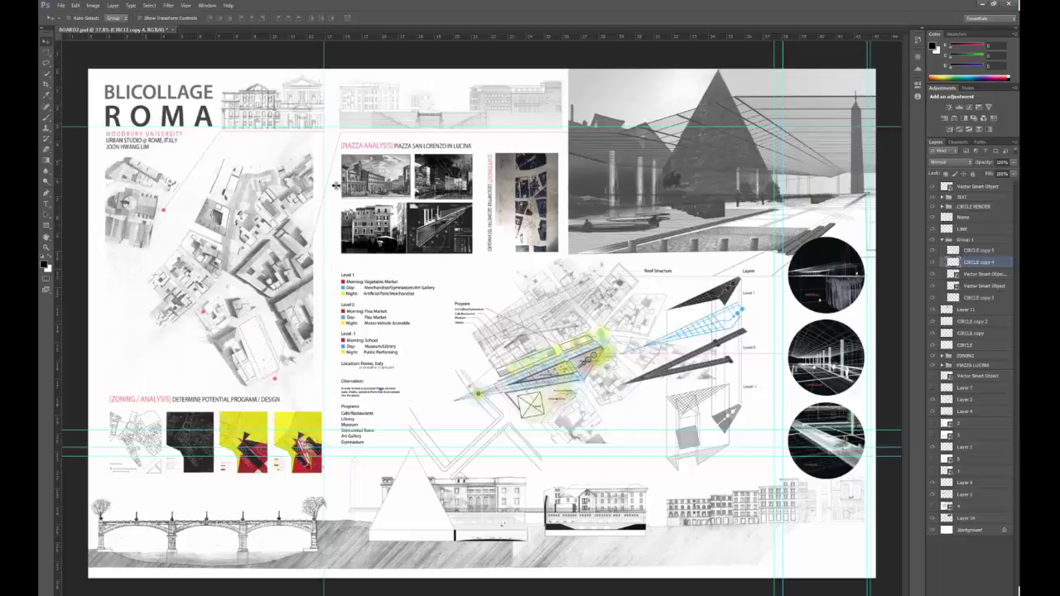
{"action": "left_click", "coordinate": [186, 6]}
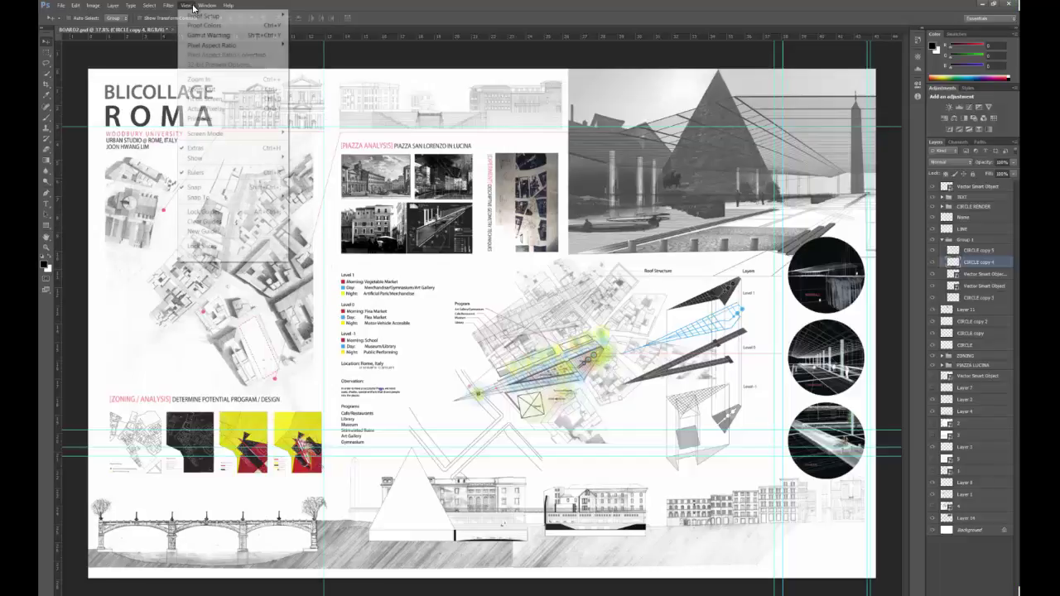
{"action": "key", "text": "Left"}
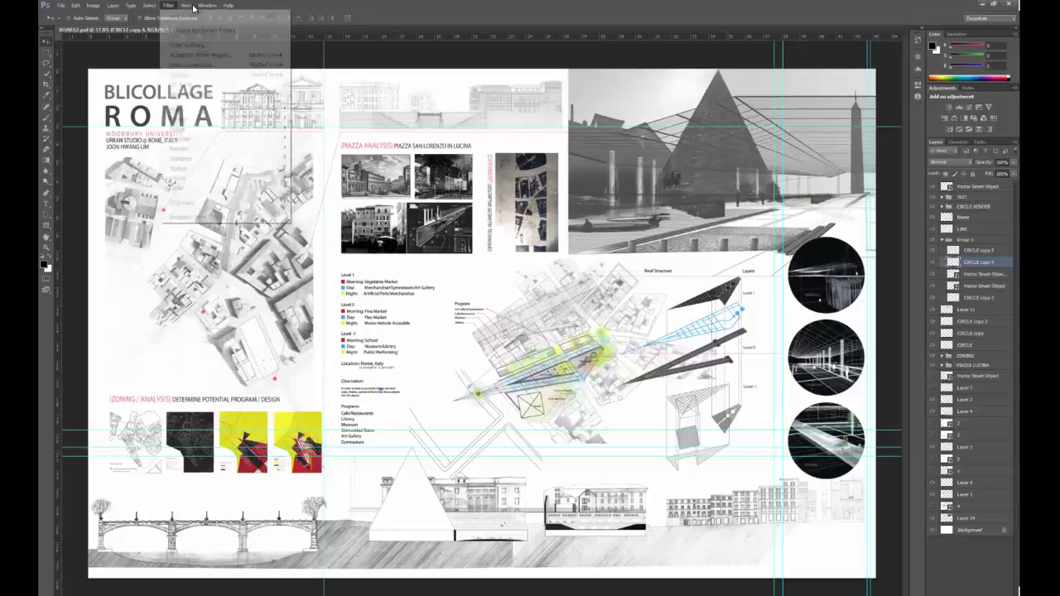
{"action": "key", "text": "Escape"}
{"action": "key", "text": "Down"}
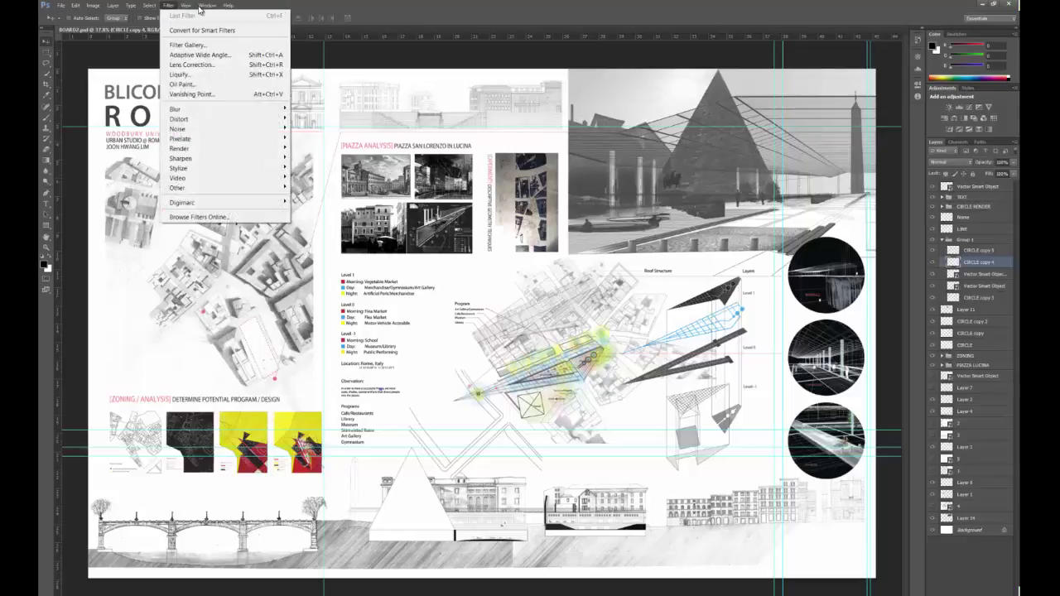
{"action": "key", "text": "Escape"}
{"action": "left_click", "coordinate": [203, 6]}
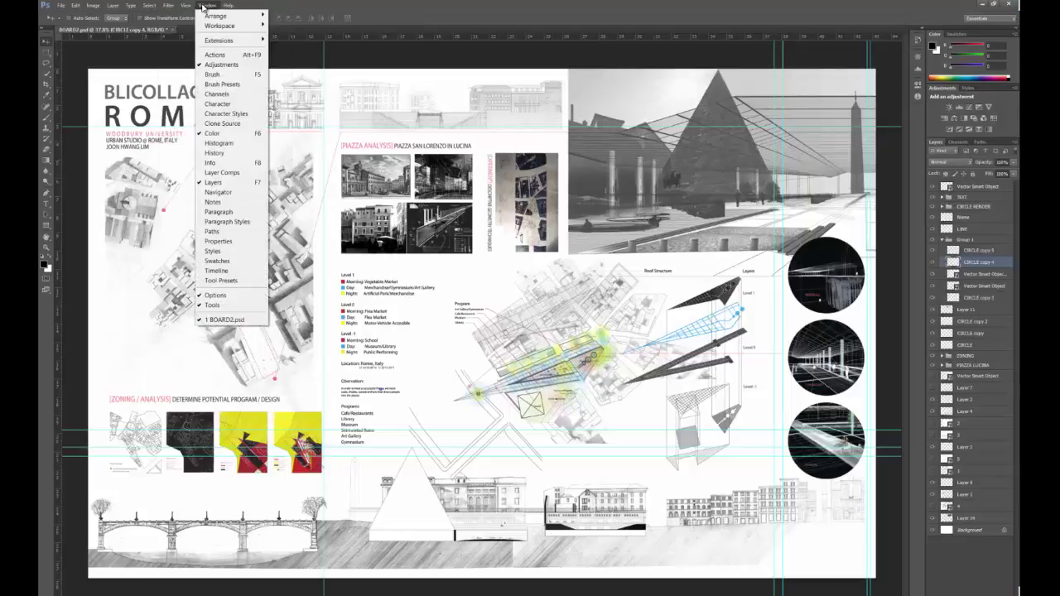
{"action": "key", "text": "Left"}
{"action": "key", "text": "Left"}
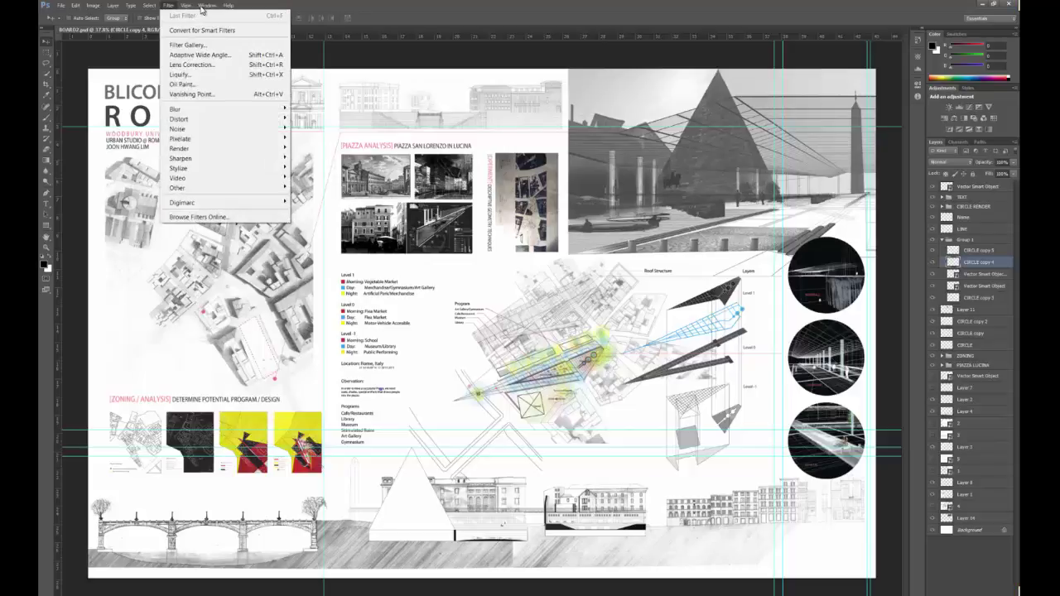
{"action": "key", "text": "Right"}
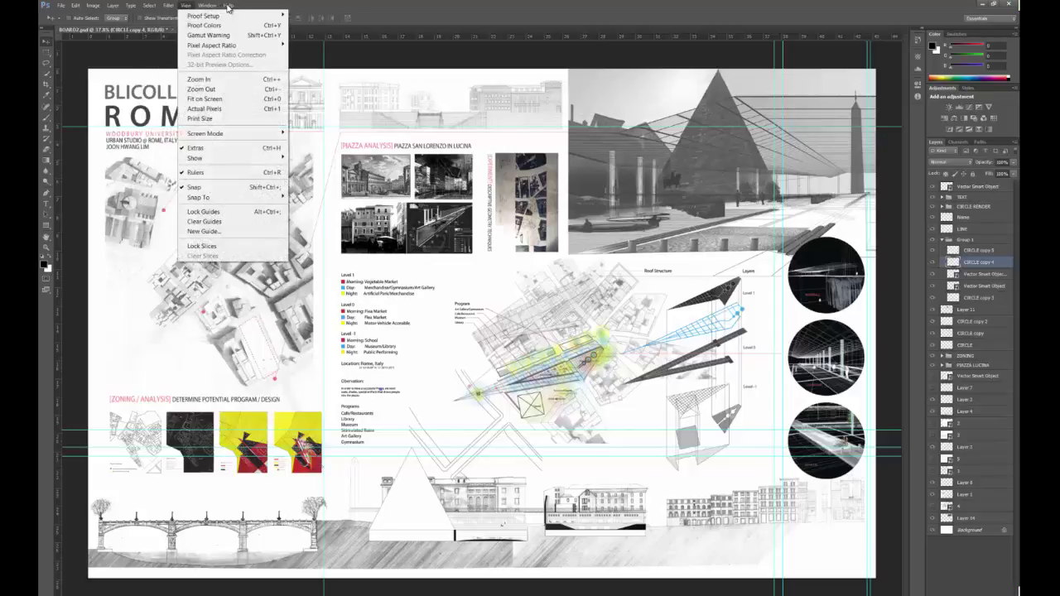
{"action": "mouse_move", "coordinate": [215, 157]}
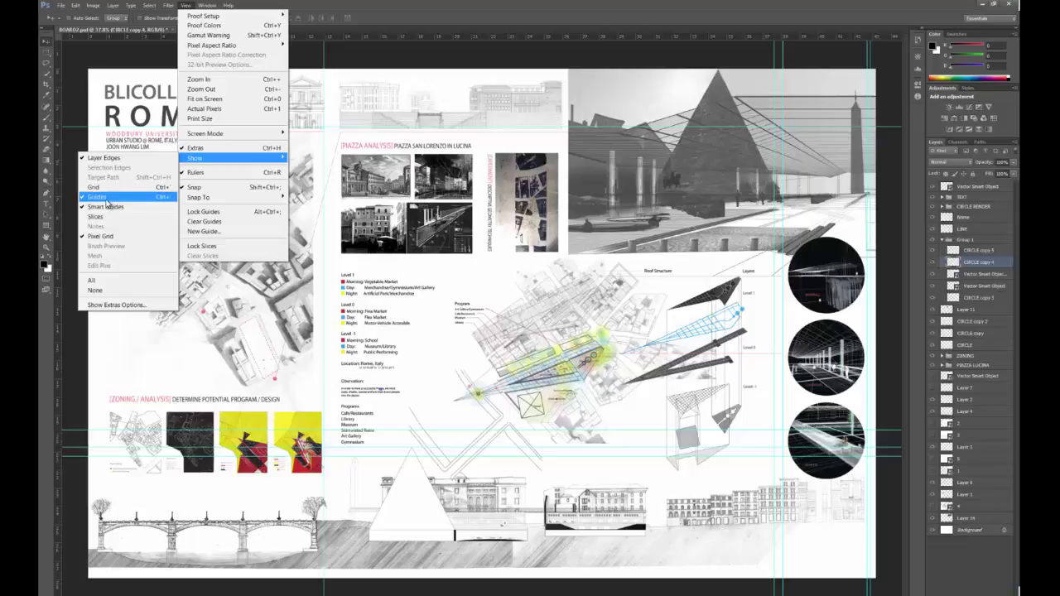
{"action": "key", "text": "Escape"}
{"action": "key", "text": "Escape"}
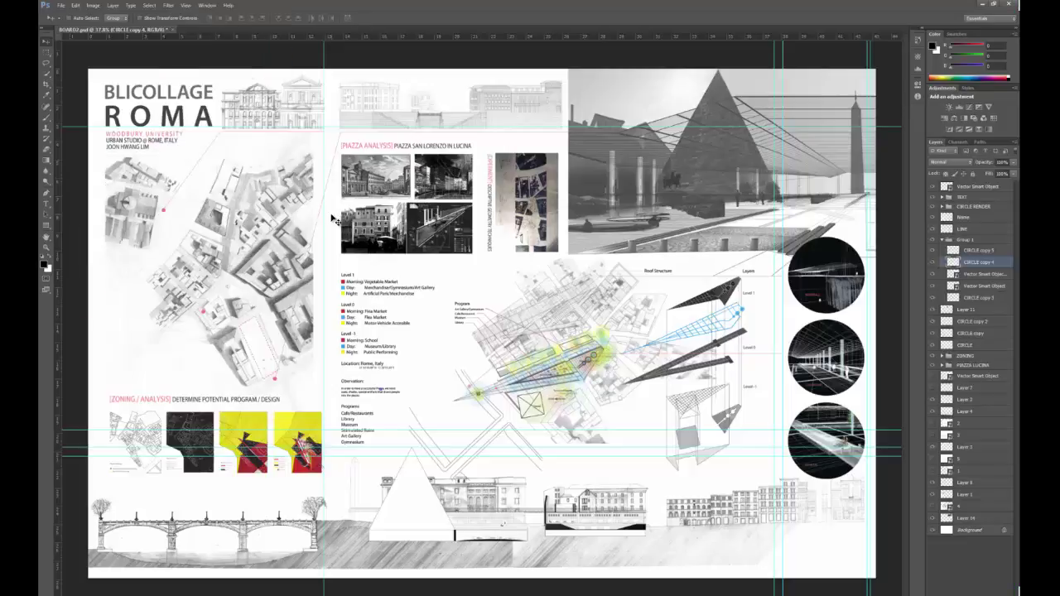
Select Layer 11 and toggle layer visibility, including the TEXT group, to identify layers.
{"action": "left_click", "coordinate": [961, 310]}
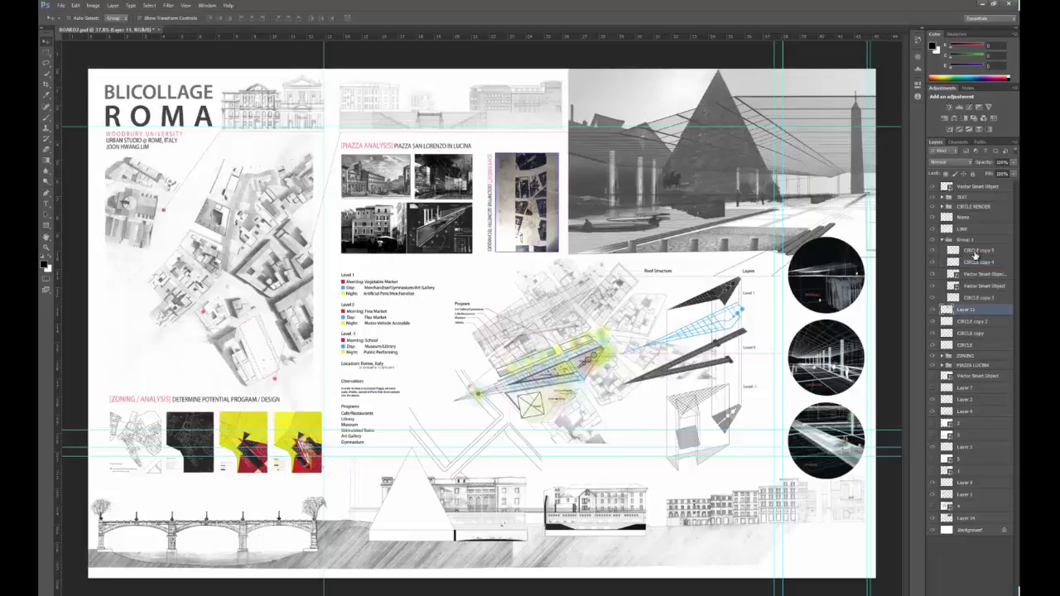
{"action": "left_click", "coordinate": [933, 357]}
{"action": "left_click", "coordinate": [932, 366]}
{"action": "left_click", "coordinate": [933, 197]}
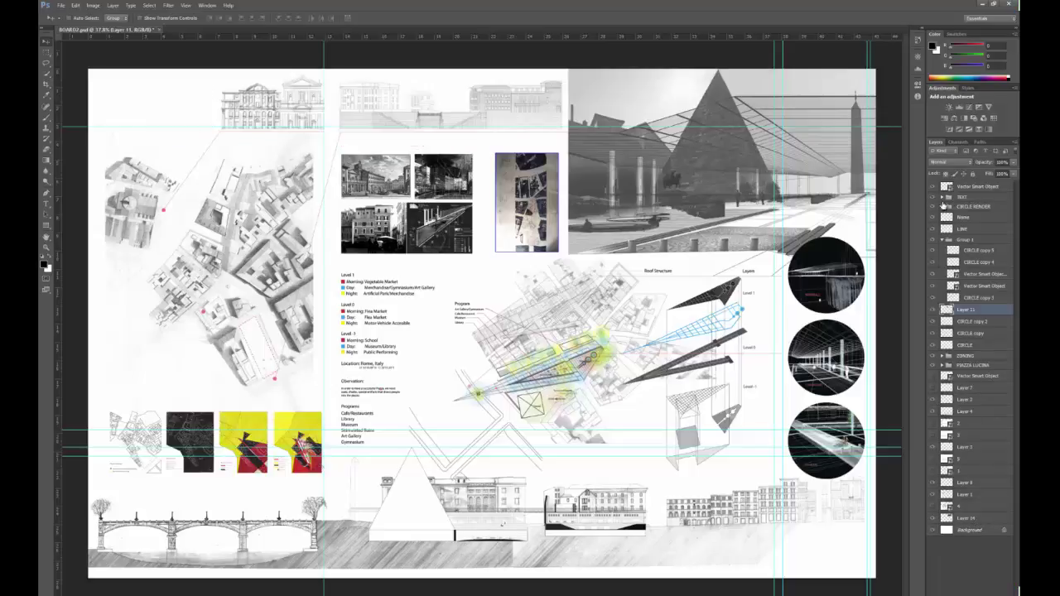
{"action": "left_click", "coordinate": [933, 197]}
Expand the TEXT group and select its TITLE layer.
{"action": "left_click", "coordinate": [943, 197]}
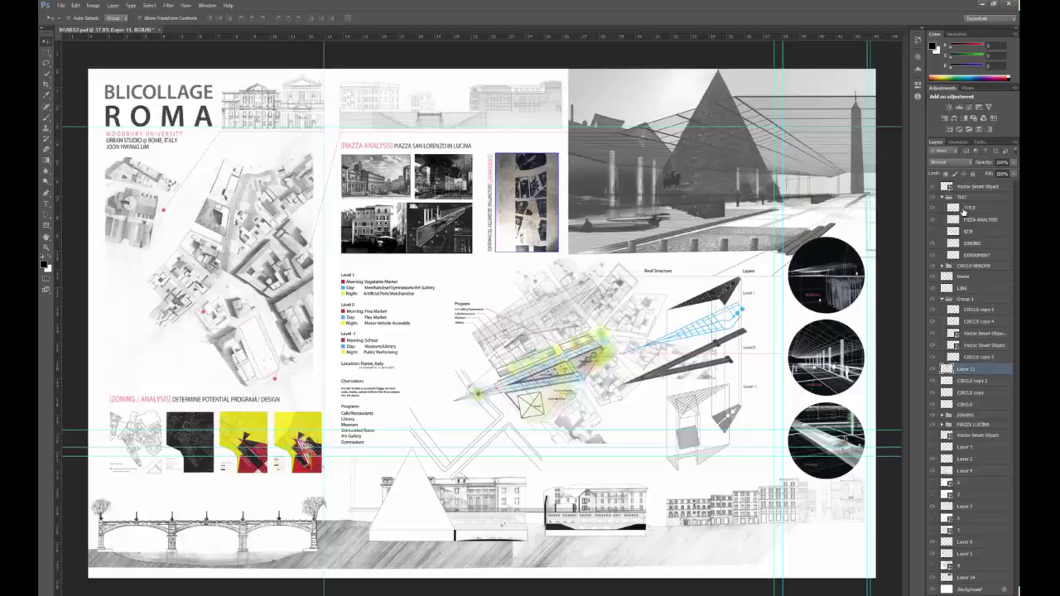
{"action": "left_click", "coordinate": [965, 208]}
{"action": "left_click", "coordinate": [933, 208]}
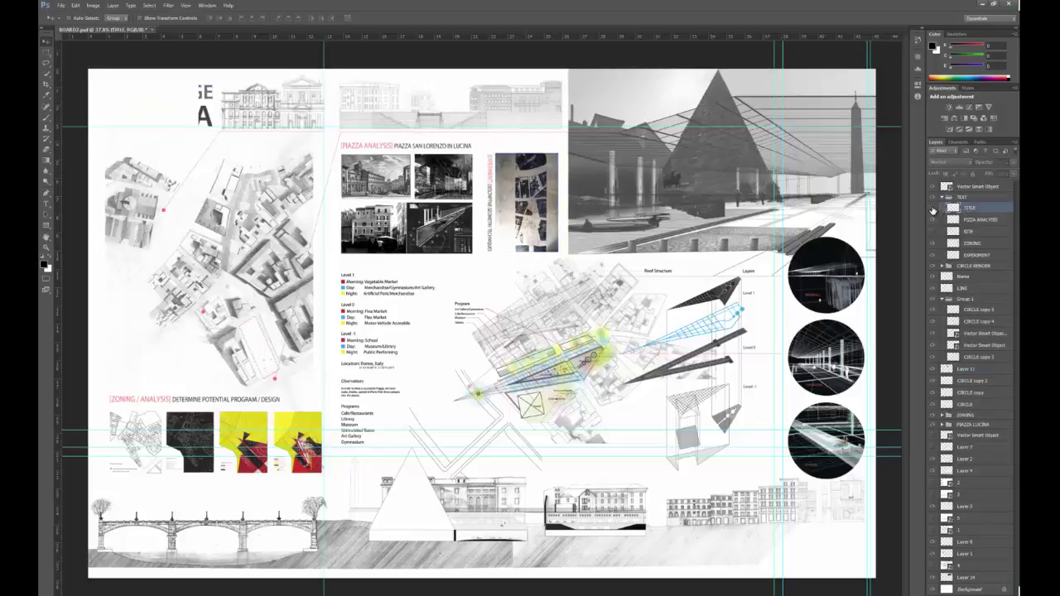
{"action": "left_click", "coordinate": [933, 208]}
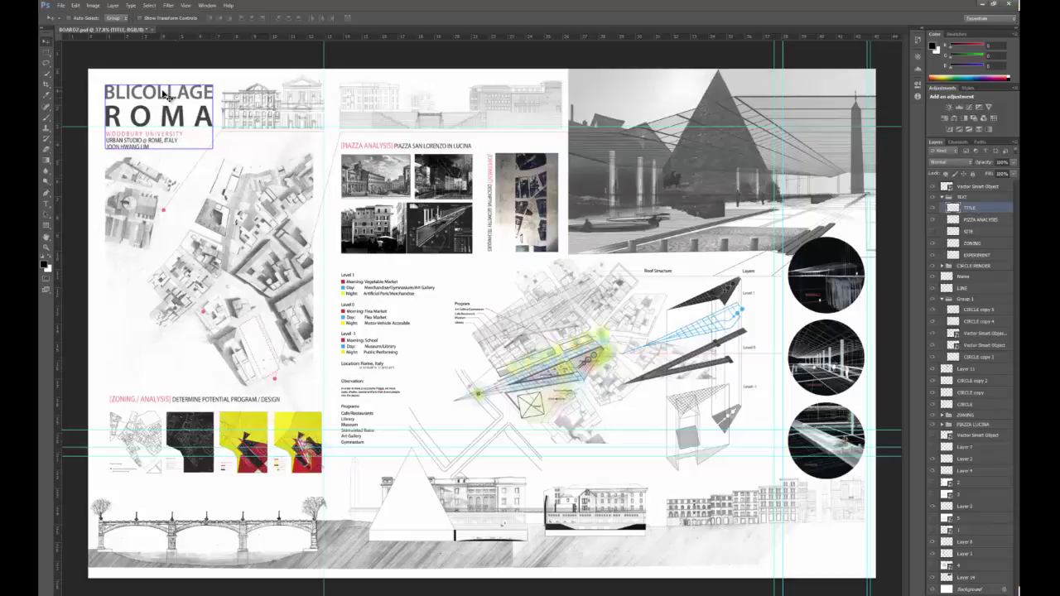
Drag the TITLE block right, then down over the Piazza Analysis photos.
{"action": "left_click_drag", "start_coordinate": [160, 97], "coordinate": [167, 98]}
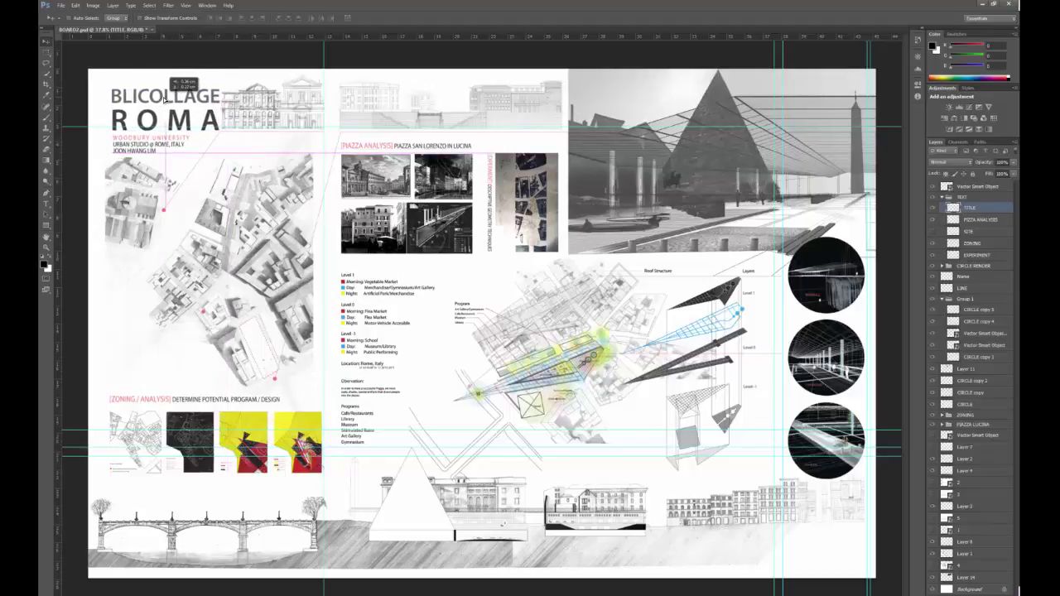
{"action": "mouse_move", "coordinate": [167, 98]}
{"action": "left_mouse_down"}
{"action": "mouse_move", "coordinate": [188, 101]}
{"action": "mouse_move", "coordinate": [191, 113]}
{"action": "mouse_move", "coordinate": [325, 121]}
{"action": "mouse_move", "coordinate": [373, 101]}
{"action": "mouse_move", "coordinate": [376, 73]}
{"action": "left_mouse_up"}
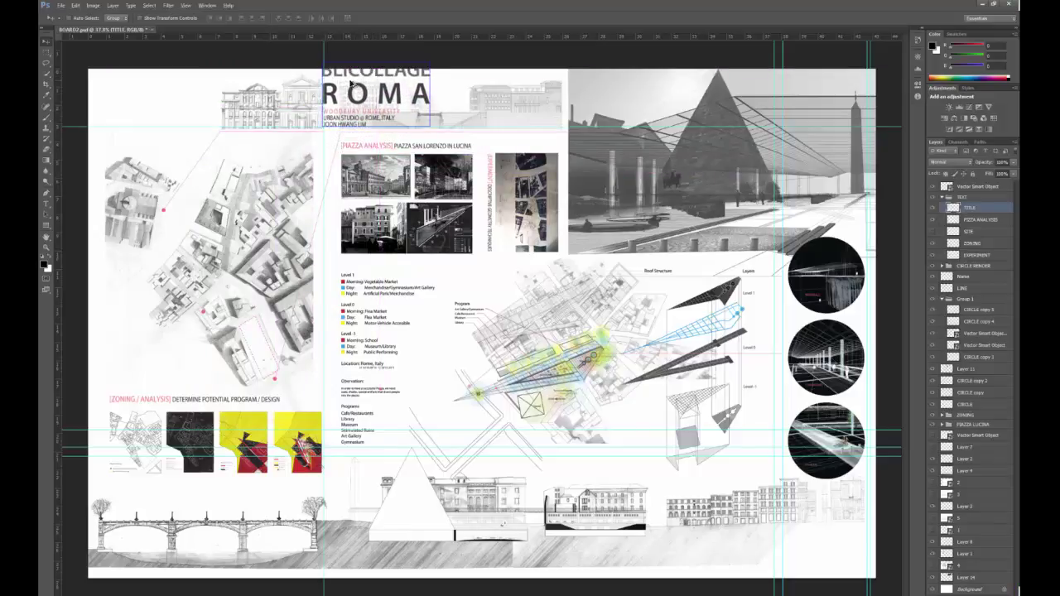
{"action": "scroll", "coordinate": [356, 83], "scroll_direction": "up", "scroll_amount": 5}
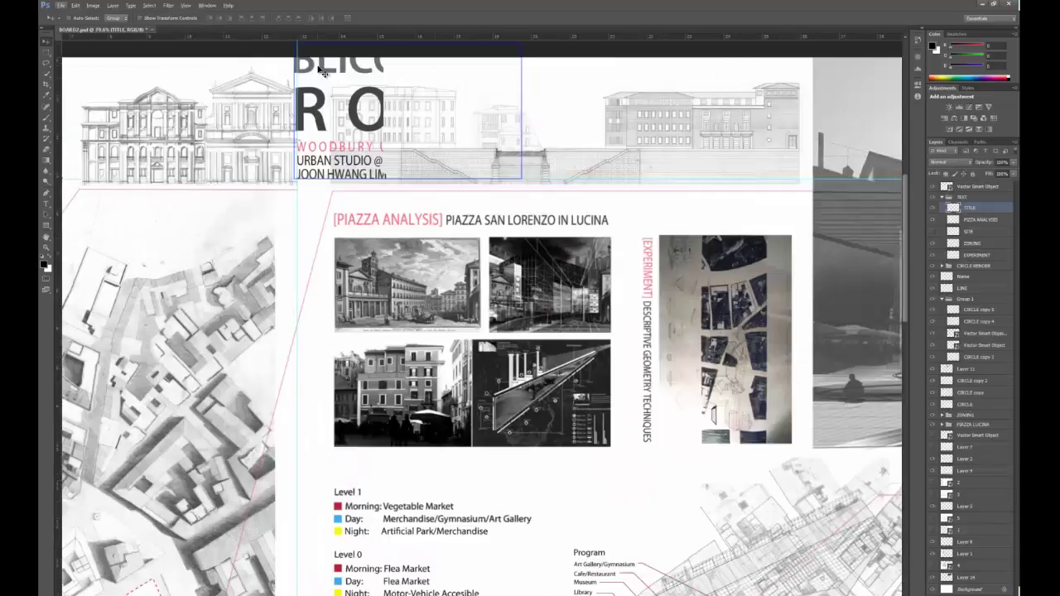
{"action": "left_click", "coordinate": [322, 70]}
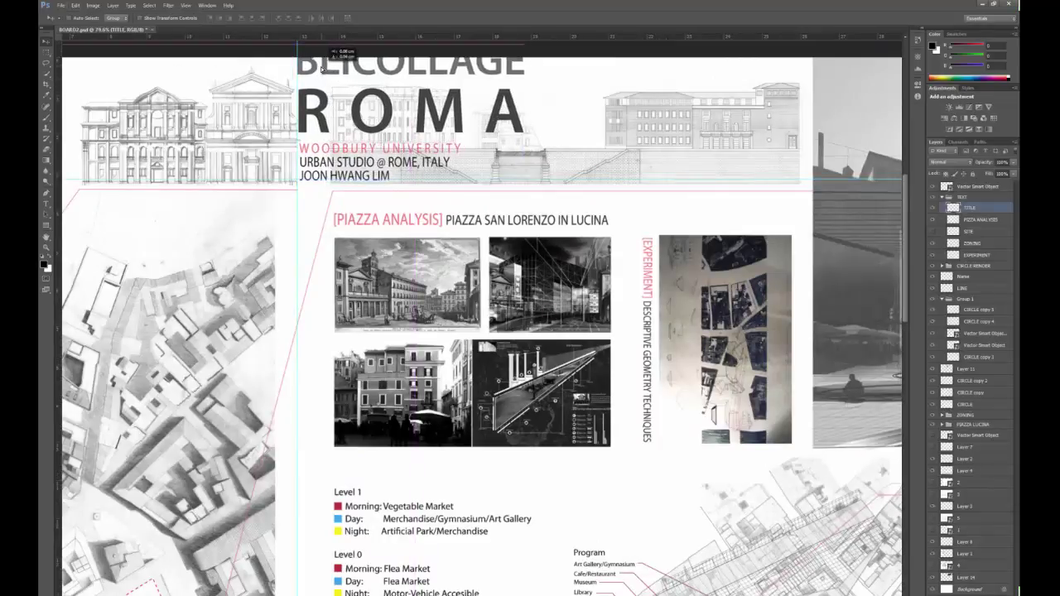
{"action": "left_click_drag", "start_coordinate": [323, 70], "coordinate": [321, 98]}
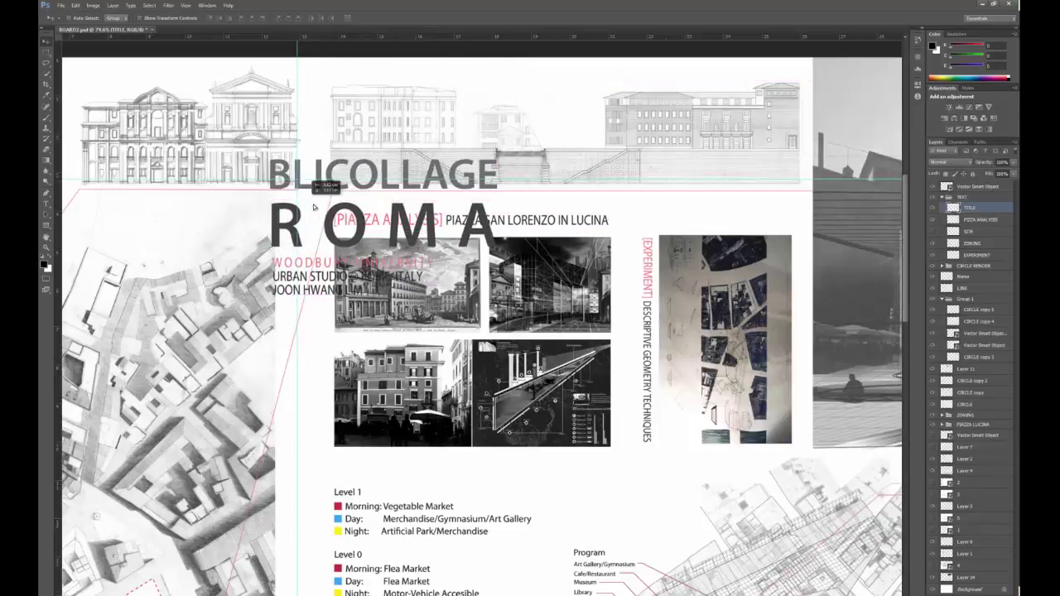
{"action": "mouse_move", "coordinate": [320, 98]}
{"action": "left_mouse_down"}
{"action": "mouse_move", "coordinate": [336, 258]}
{"action": "mouse_move", "coordinate": [303, 258]}
{"action": "left_mouse_up"}
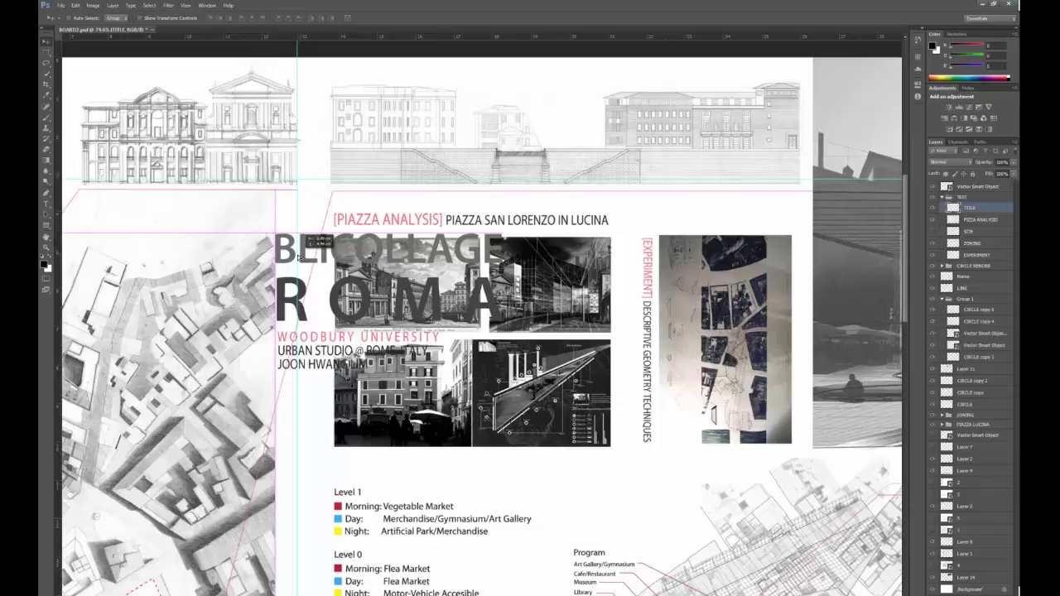
{"action": "left_click_drag", "start_coordinate": [304, 258], "coordinate": [300, 259]}
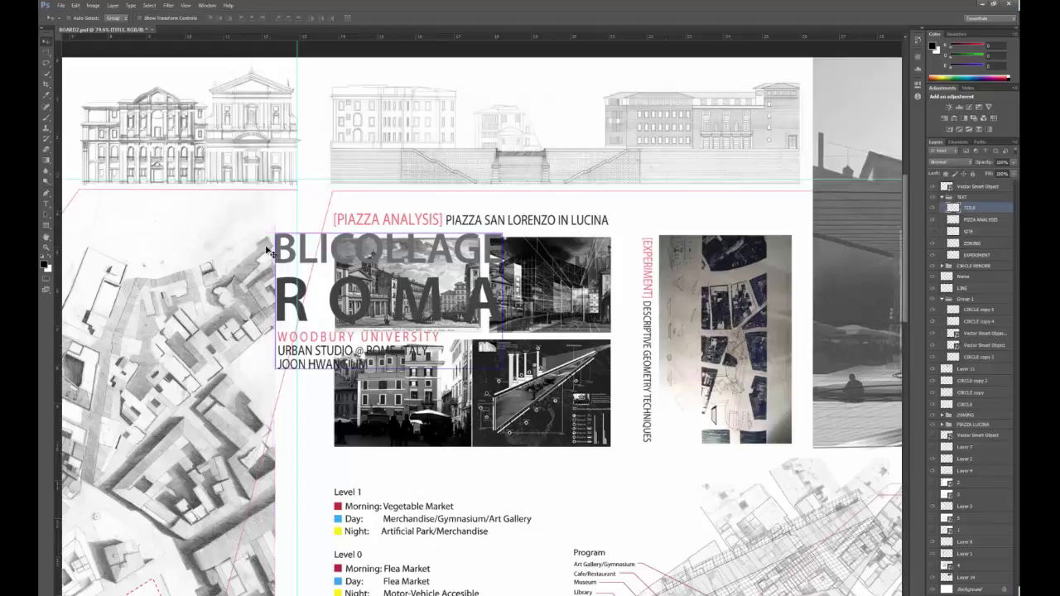
{"action": "scroll", "coordinate": [303, 262], "scroll_direction": "down", "scroll_amount": 3}
Drag the TITLE block back to the top-left, snapped to the guides above the site plan.
{"action": "scroll", "coordinate": [391, 261], "scroll_direction": "left", "scroll_amount": 5}
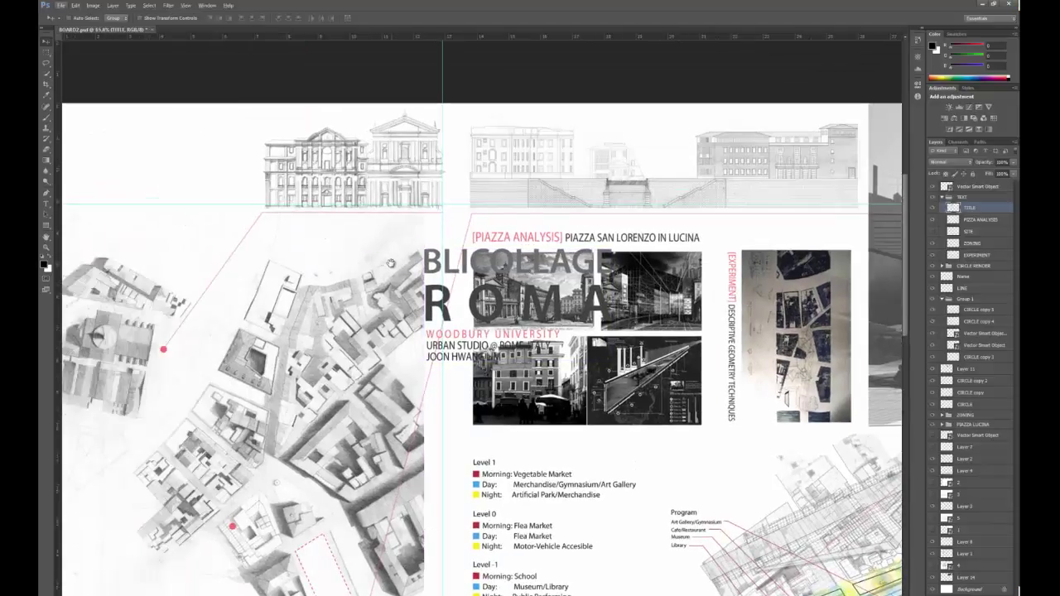
{"action": "scroll", "coordinate": [434, 259], "scroll_direction": "left", "scroll_amount": 1}
{"action": "scroll", "coordinate": [439, 258], "scroll_direction": "left", "scroll_amount": 3}
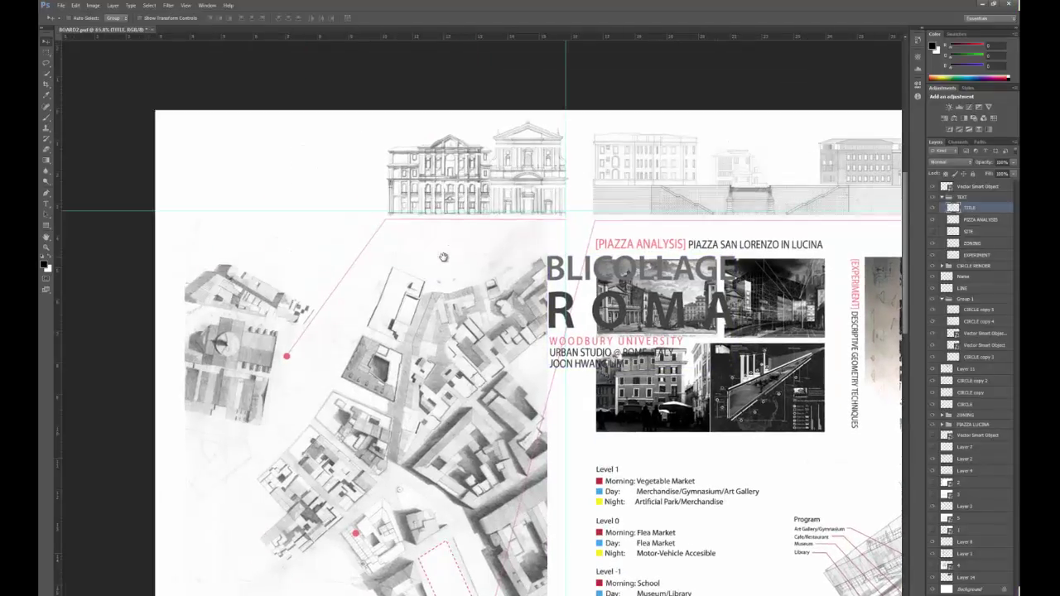
{"action": "scroll", "coordinate": [444, 258], "scroll_direction": "left", "scroll_amount": 3}
{"action": "mouse_move", "coordinate": [668, 282]}
{"action": "left_mouse_down"}
{"action": "mouse_move", "coordinate": [542, 260]}
{"action": "mouse_move", "coordinate": [296, 169]}
{"action": "left_mouse_up"}
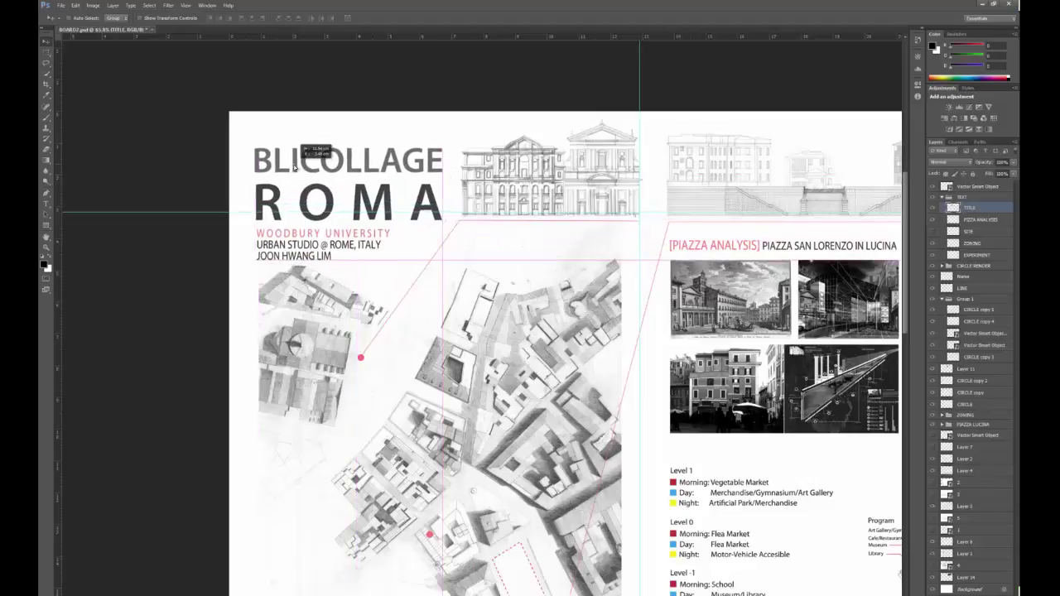
{"action": "left_click_drag", "start_coordinate": [296, 169], "coordinate": [300, 157]}
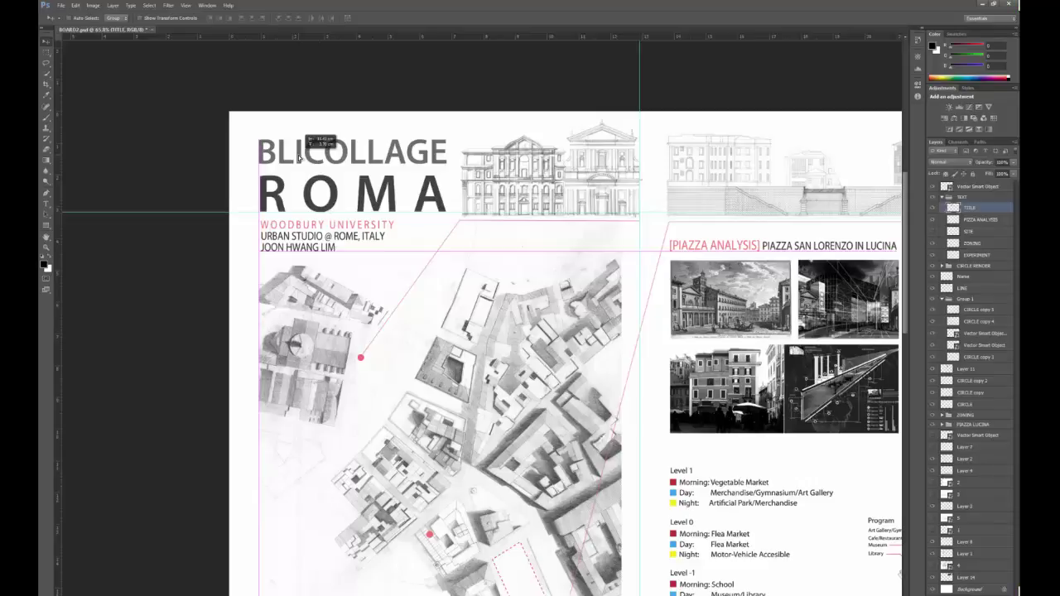
{"action": "left_click_drag", "start_coordinate": [300, 158], "coordinate": [298, 159]}
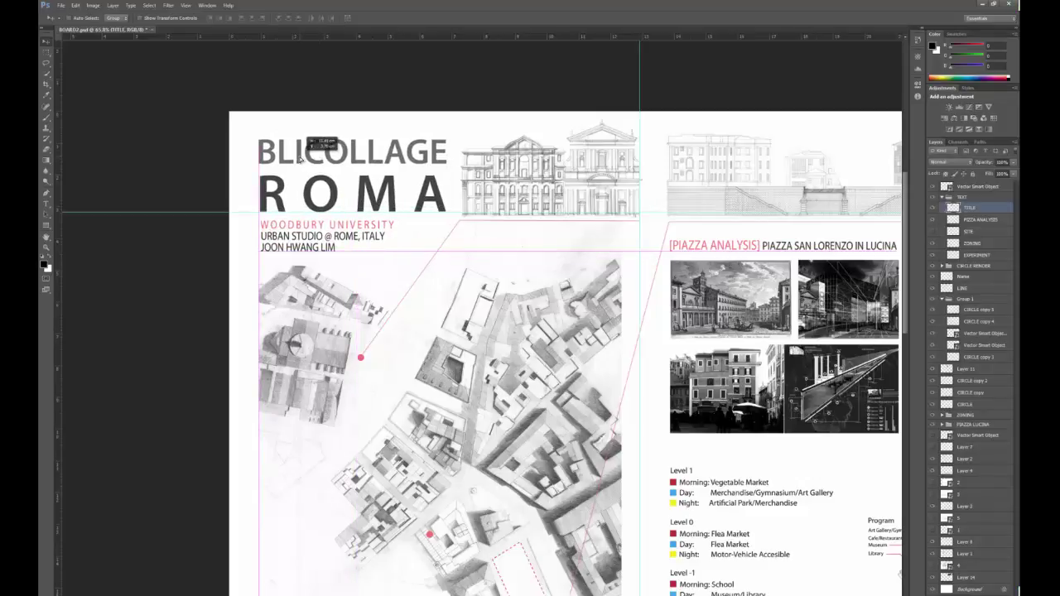
{"action": "left_click_drag", "start_coordinate": [299, 158], "coordinate": [300, 157]}
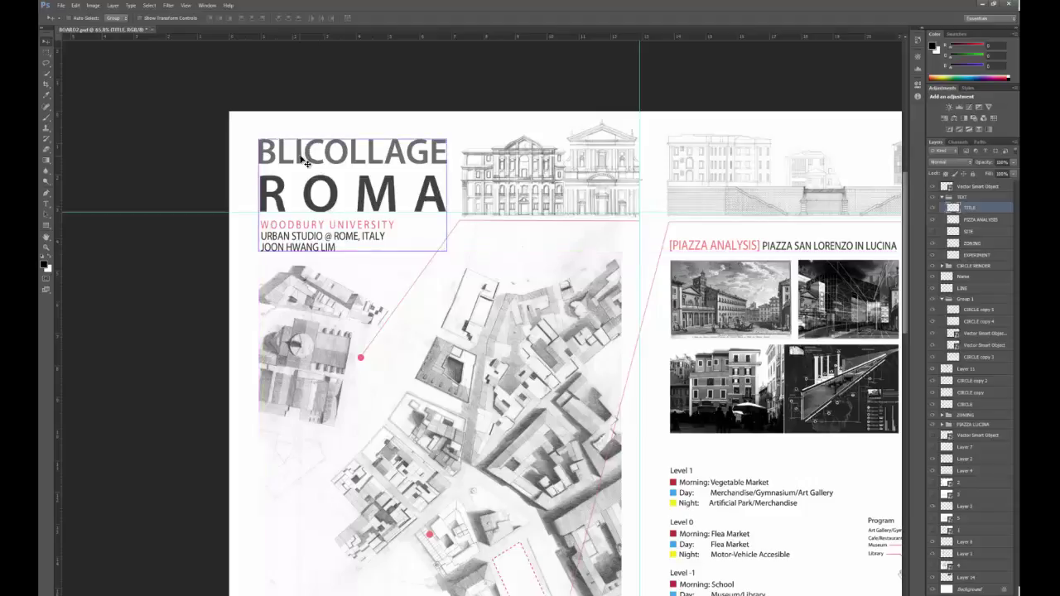